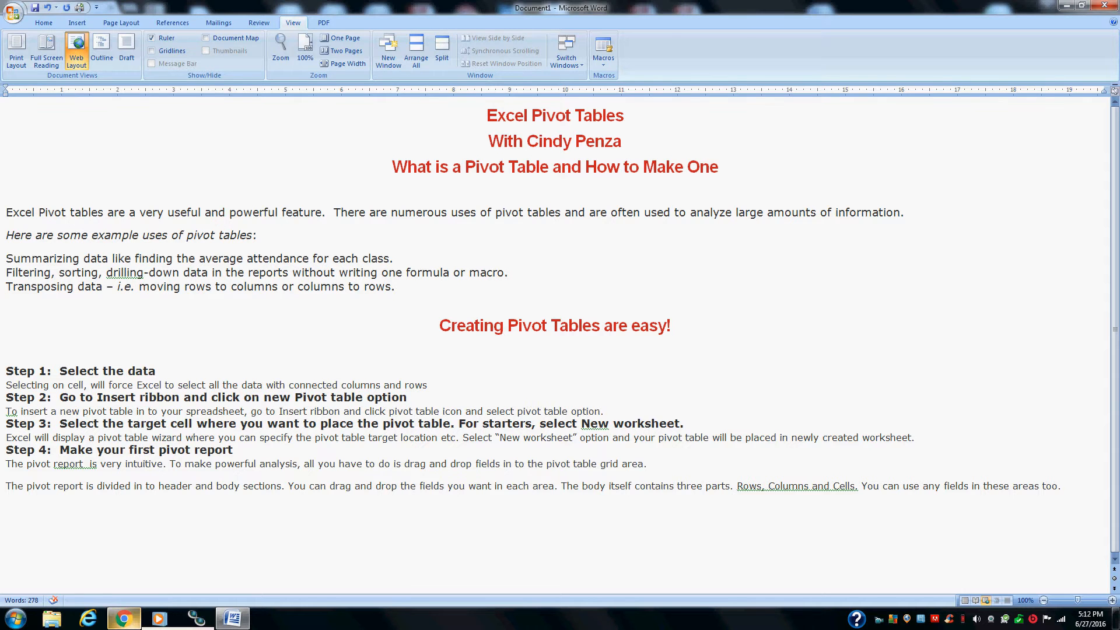
Step: Switch to ABLELink in Chrome and open the program report menu for the current year's reports
click(123, 618)
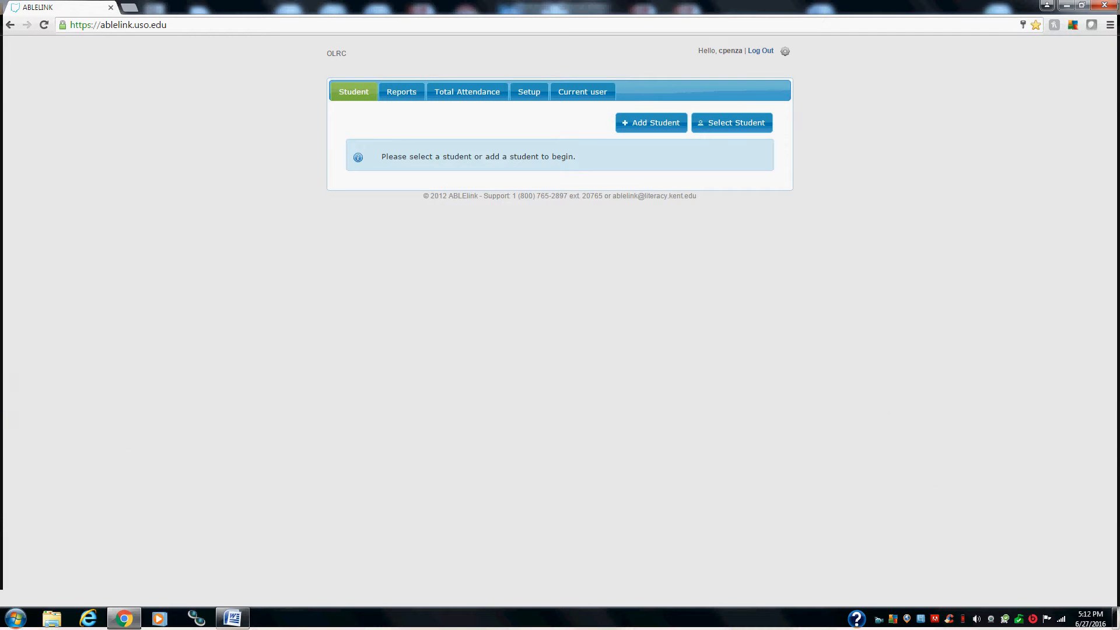
click(402, 91)
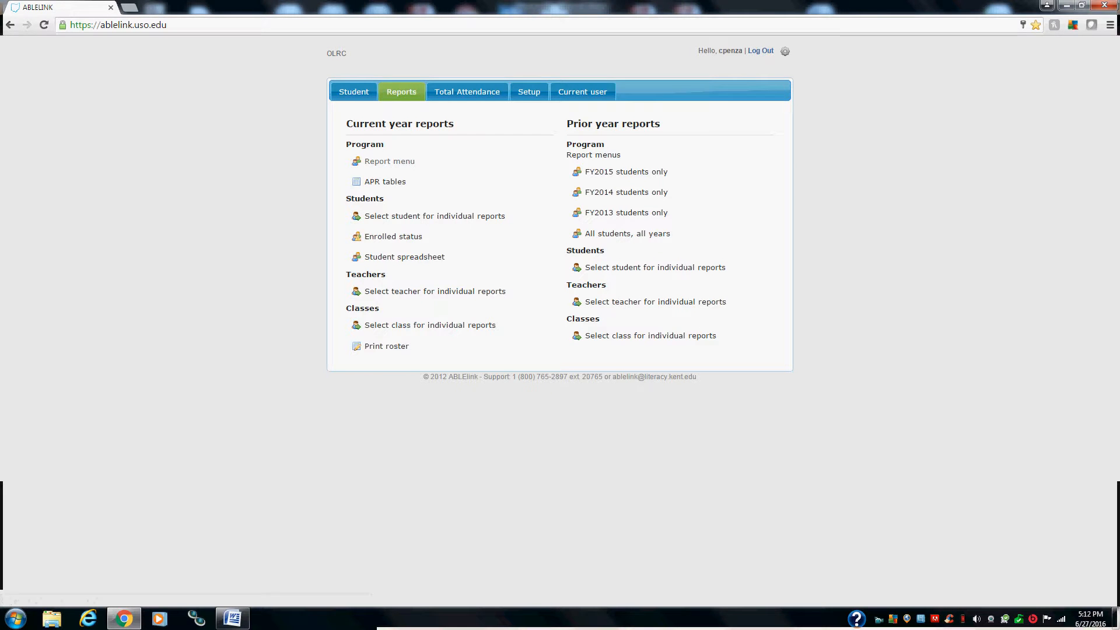
click(389, 161)
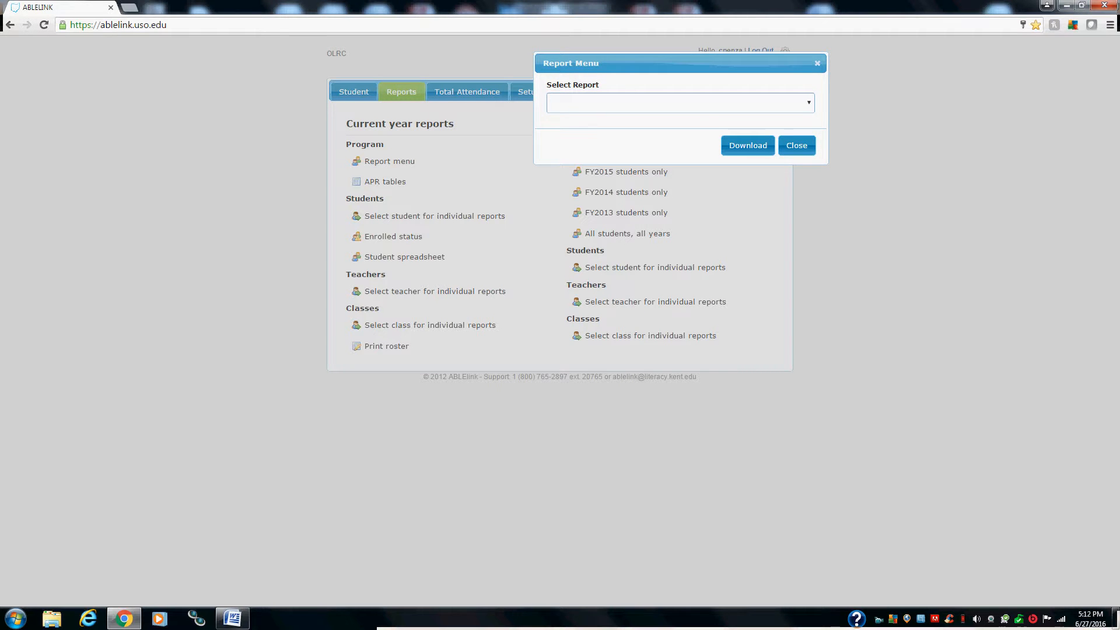
Step: Download the "Student - short" report from Program Info and open it in Excel
key(alt+Down)
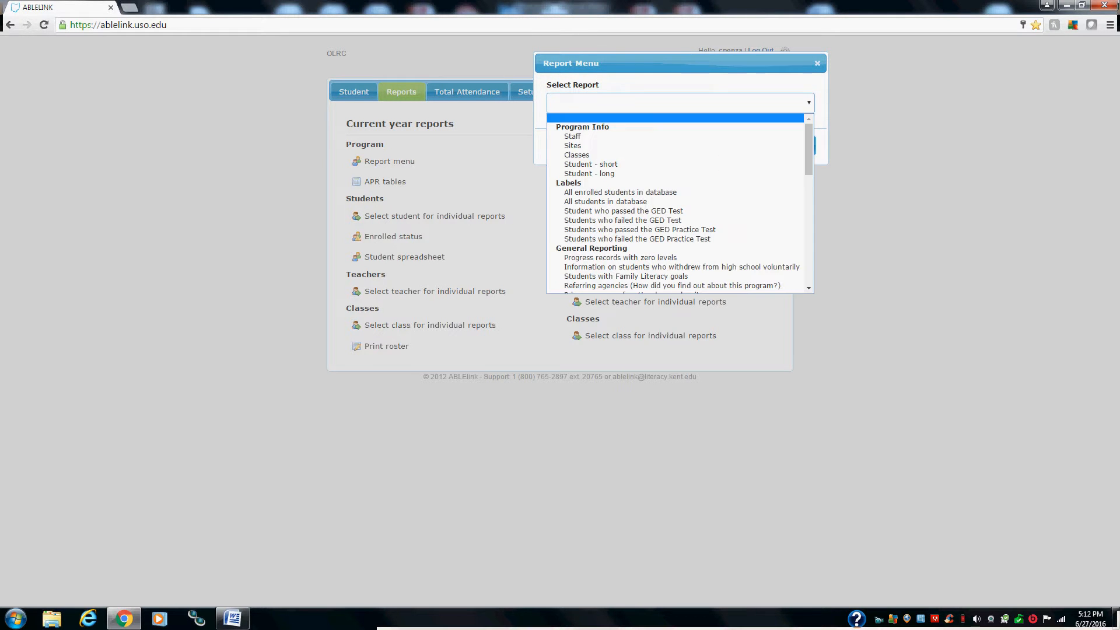
key(Down)
key(Down)
key(Down)
key(Down)
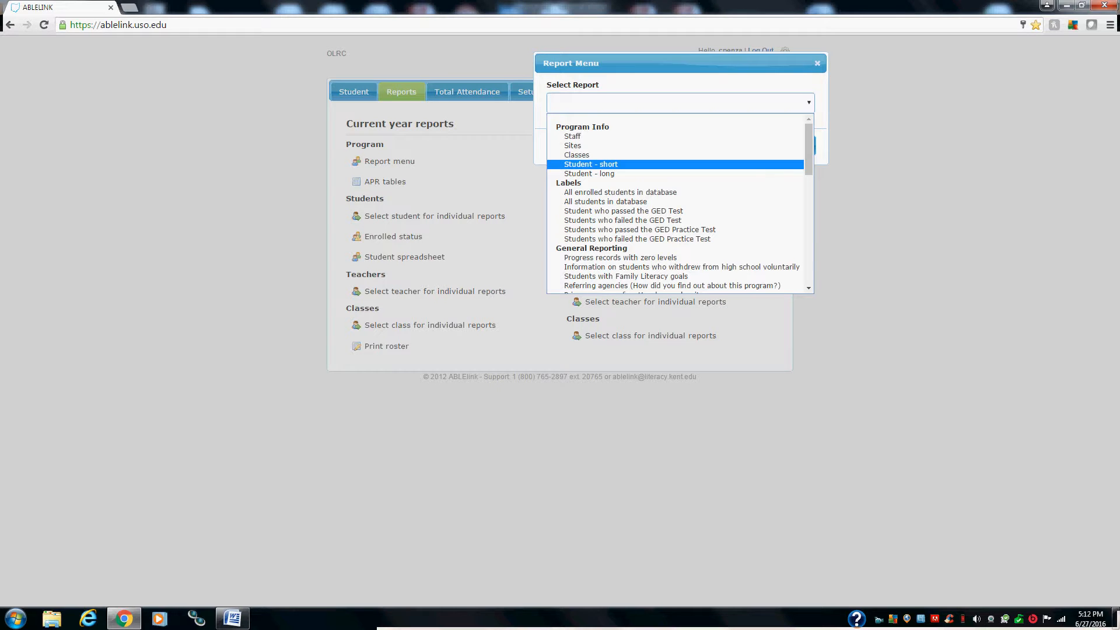
key(Return)
key(Tab)
key(Return)
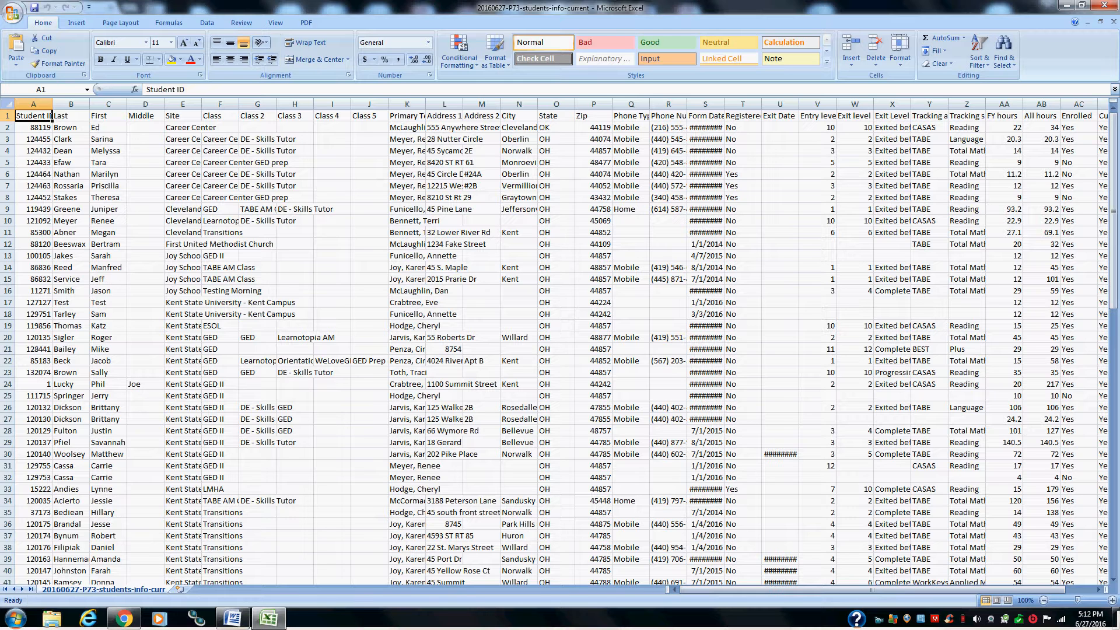
Step: Examine the downloaded student report across all its columns, including the State column
drag(872, 590, 900, 590)
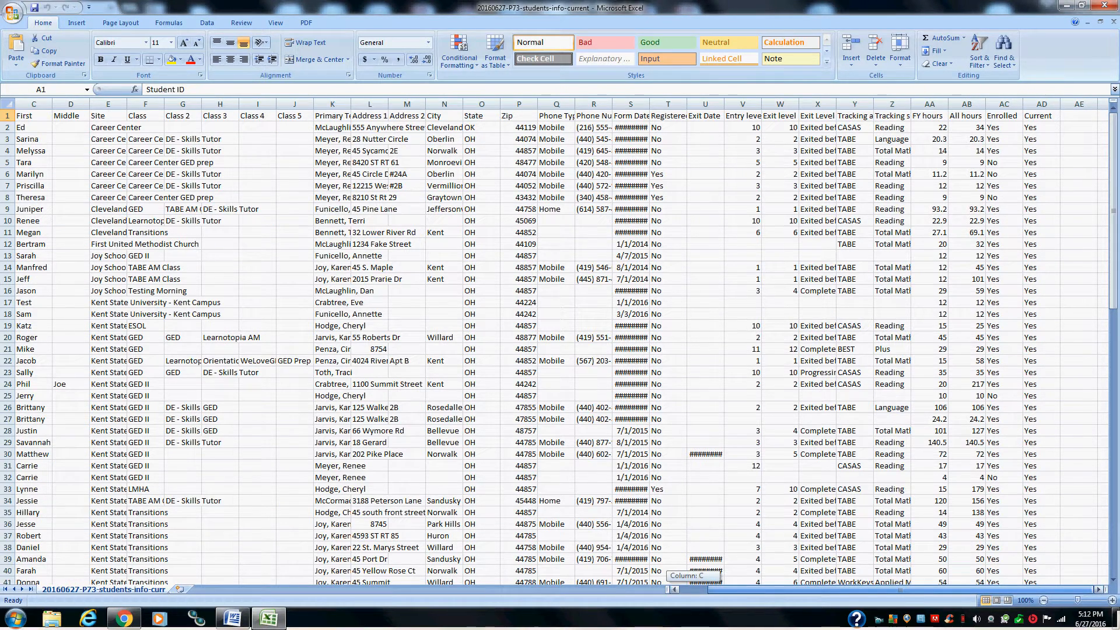
drag(900, 590, 873, 590)
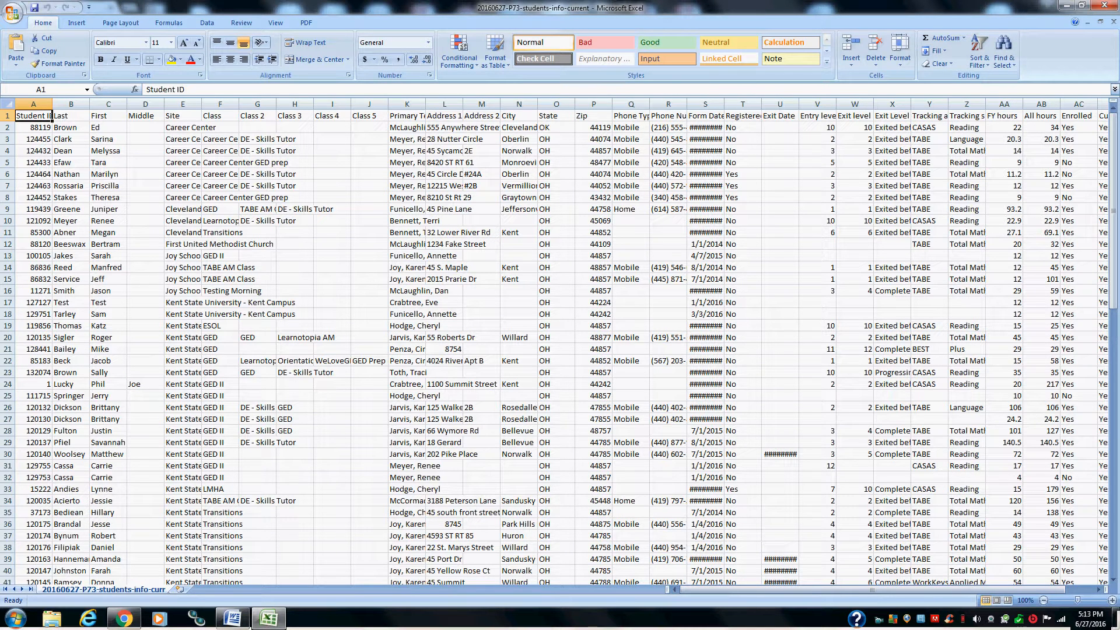
click(556, 116)
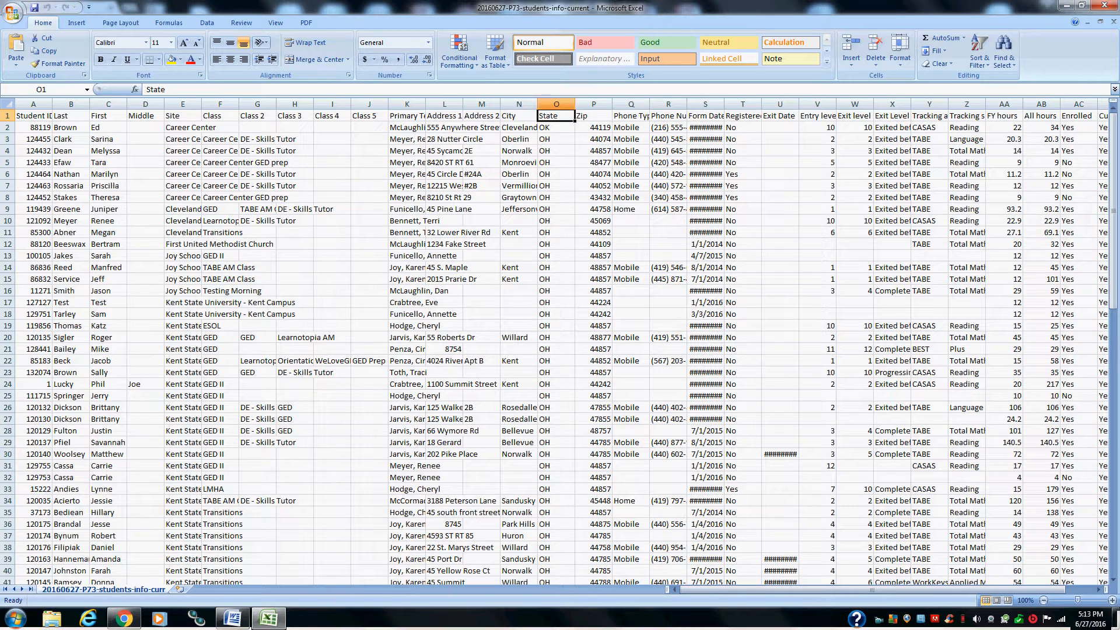
key(ctrl+space)
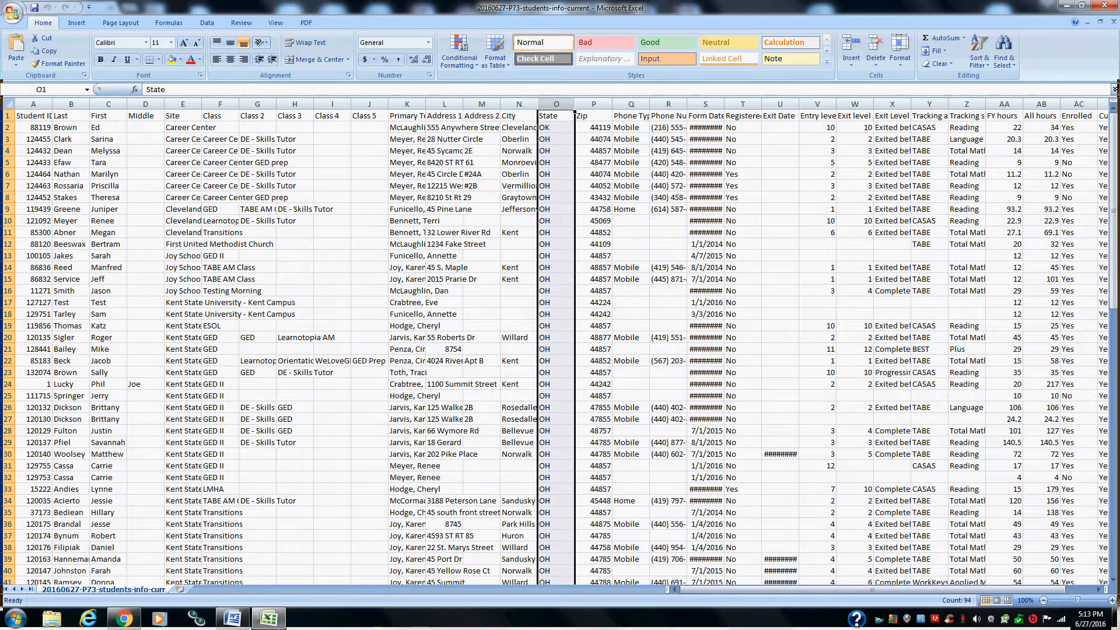
right_click(556, 105)
key(Escape)
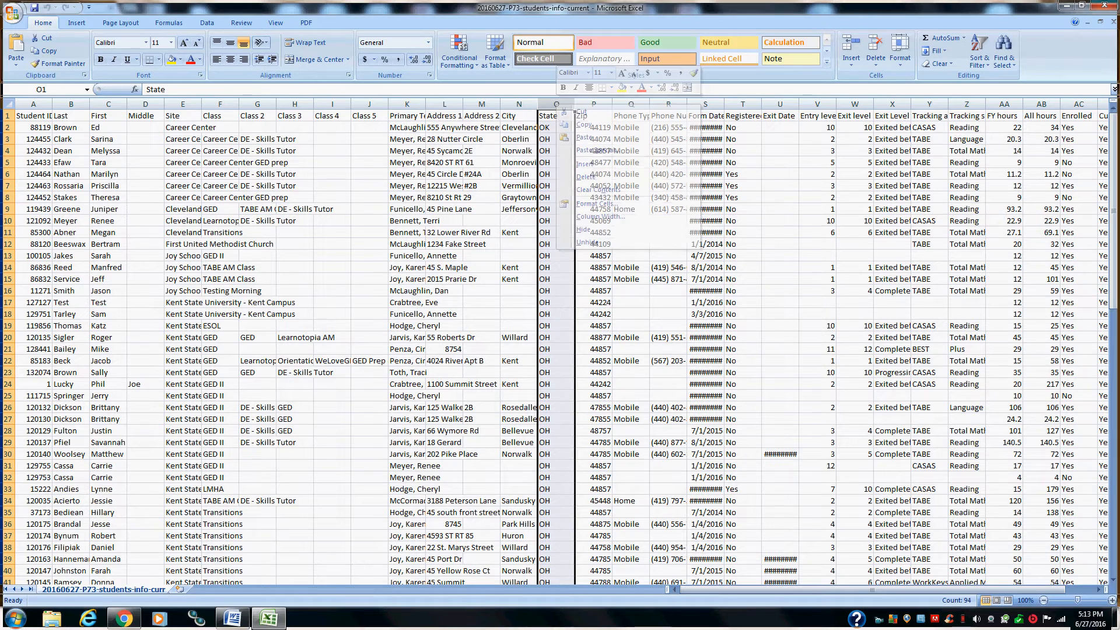
click(482, 163)
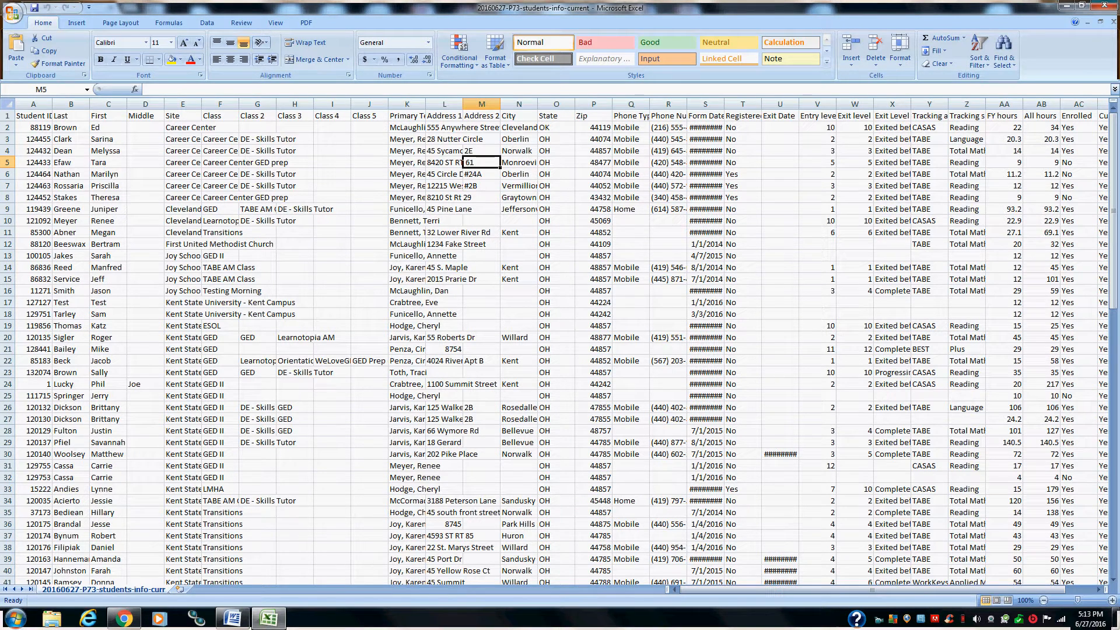
click(34, 128)
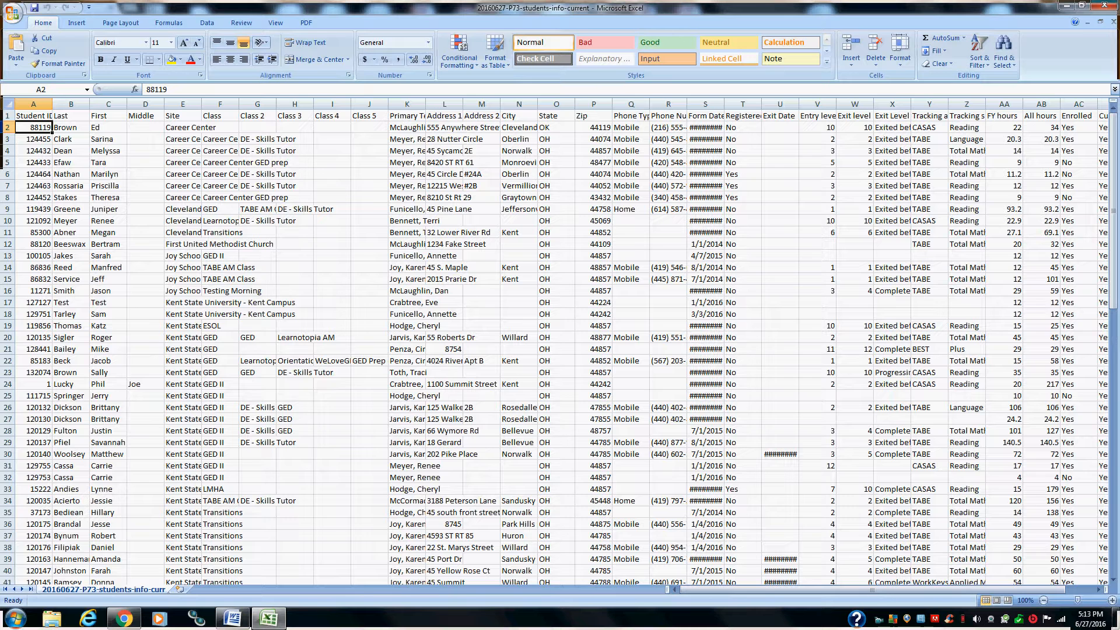
drag(33, 128, 72, 198)
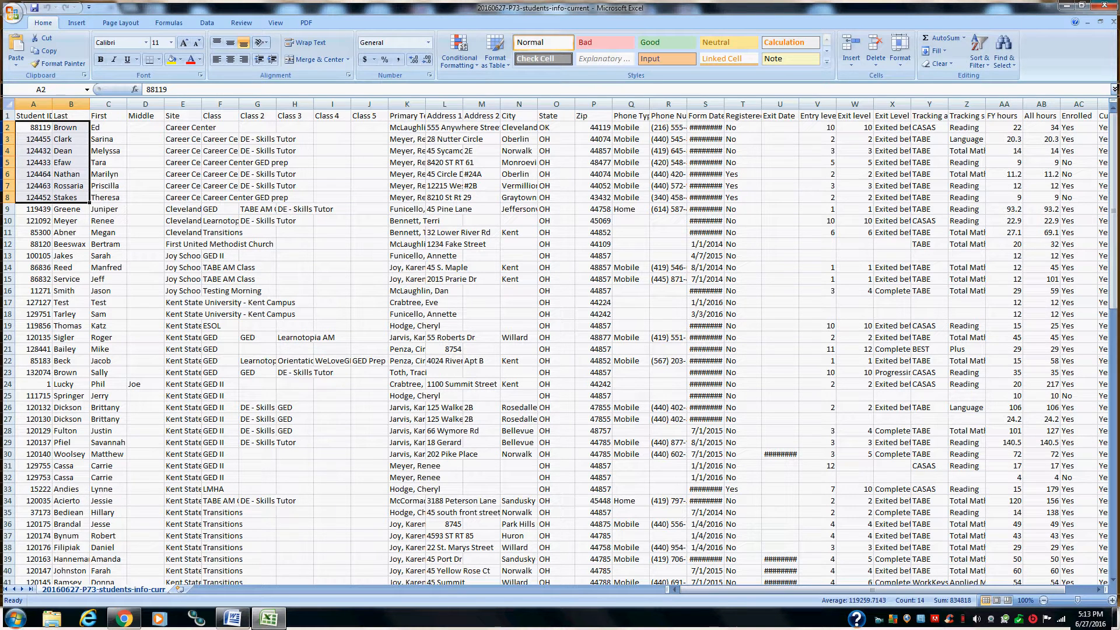
click(34, 128)
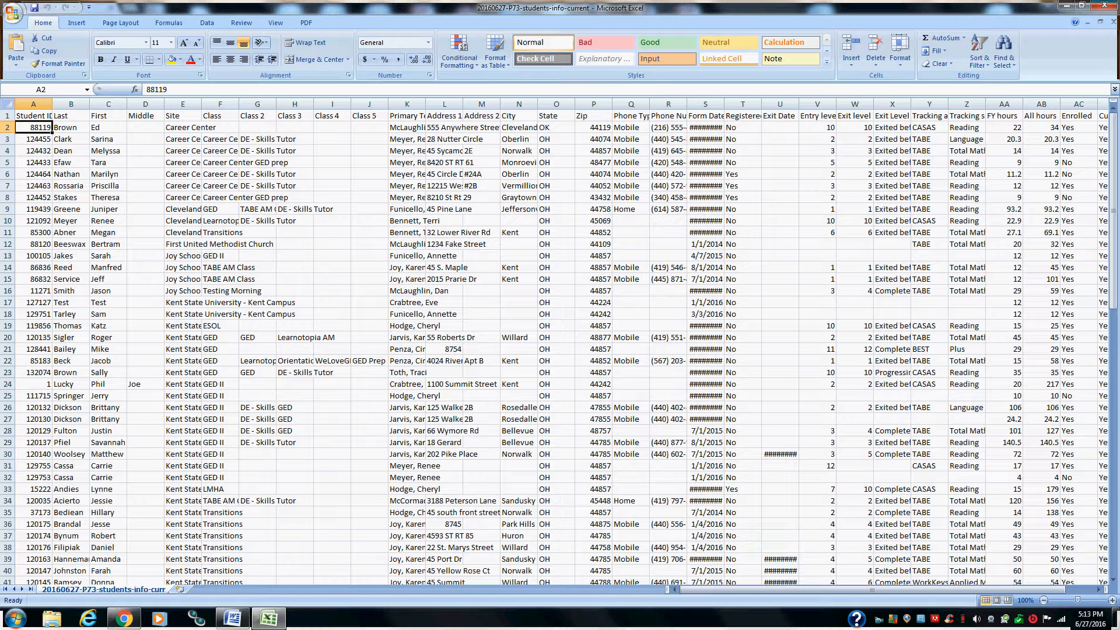
click(33, 151)
key(F2)
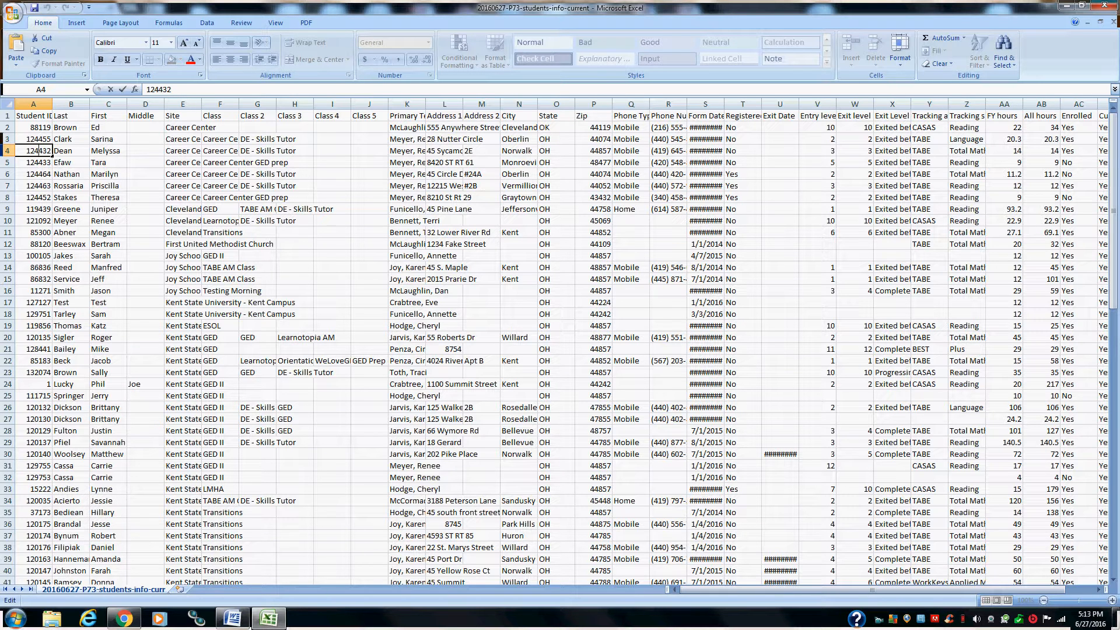
Step: Insert a PivotTable based on the whole student data range around cell A2, placed on a new worksheet
click(33, 127)
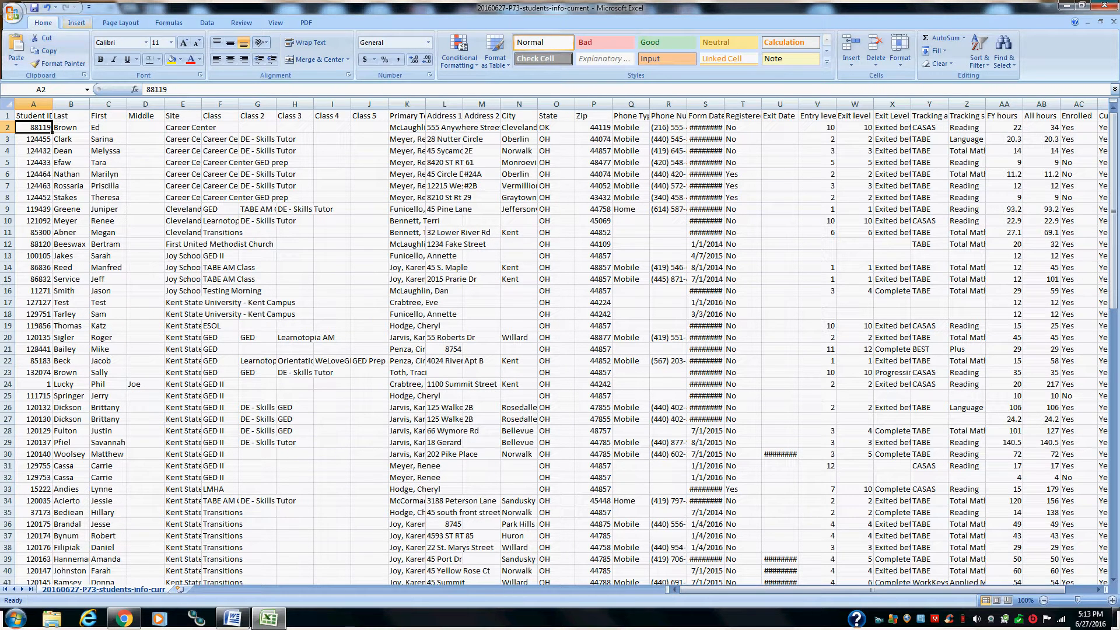
click(77, 23)
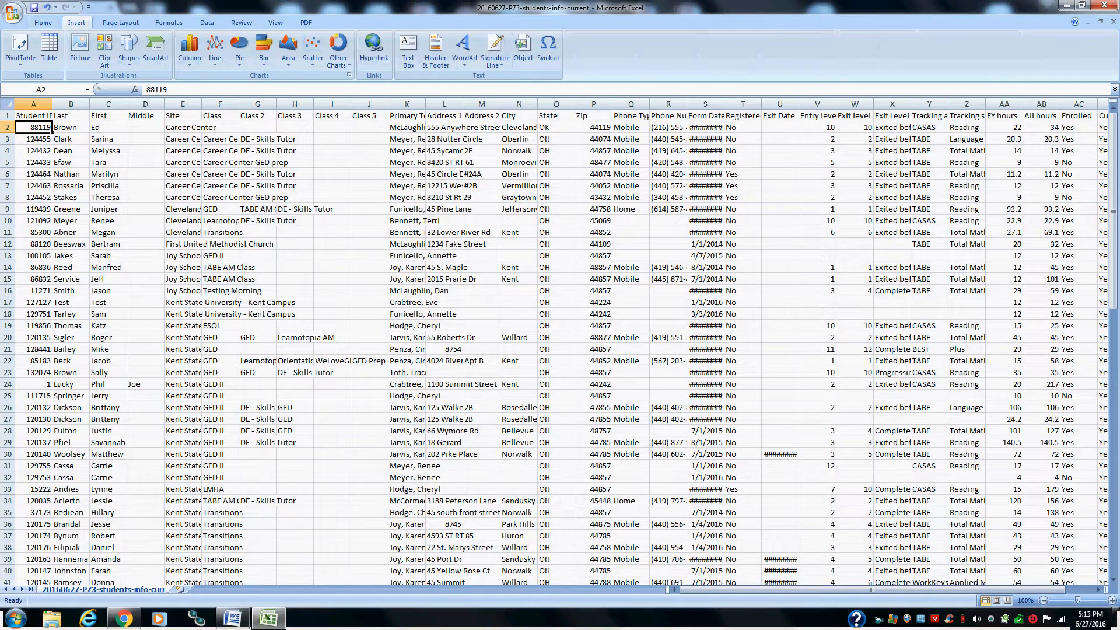
click(20, 47)
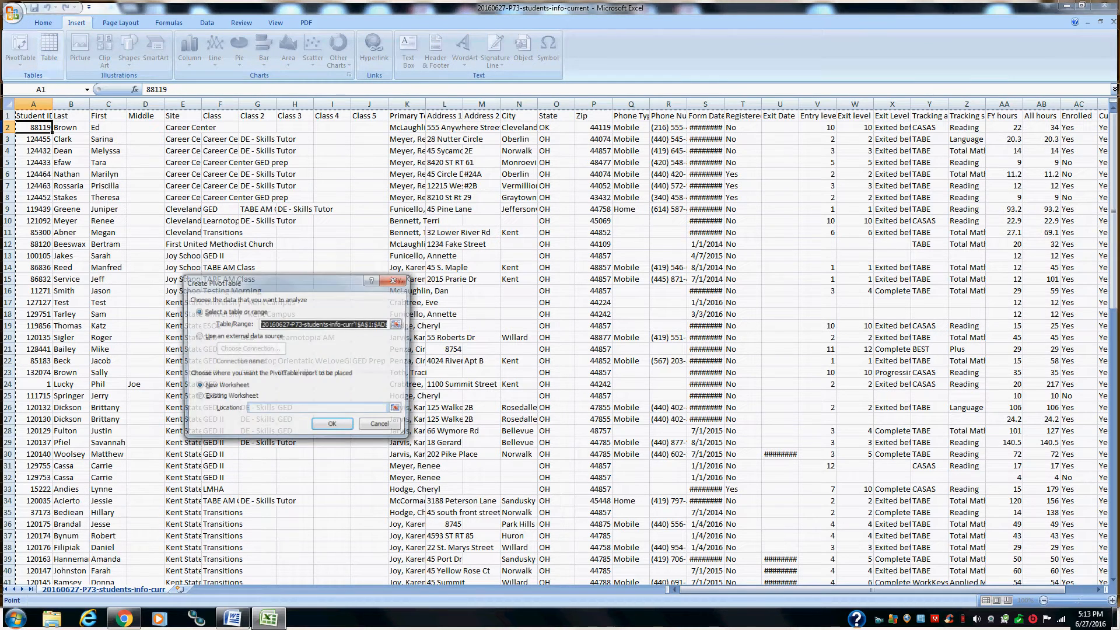
drag(233, 282, 339, 120)
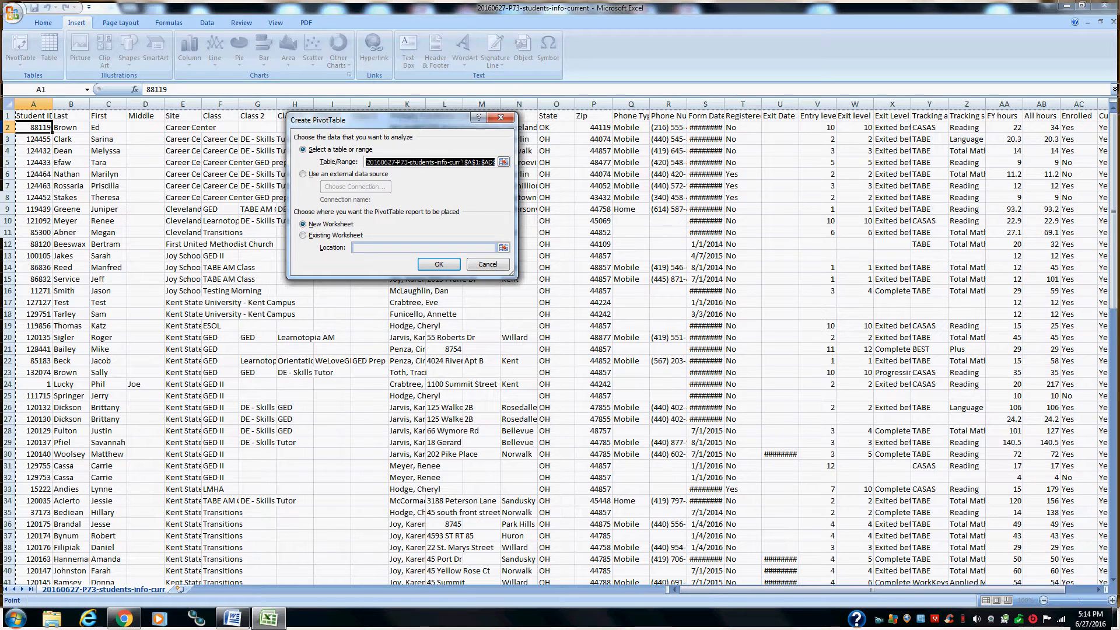
click(439, 264)
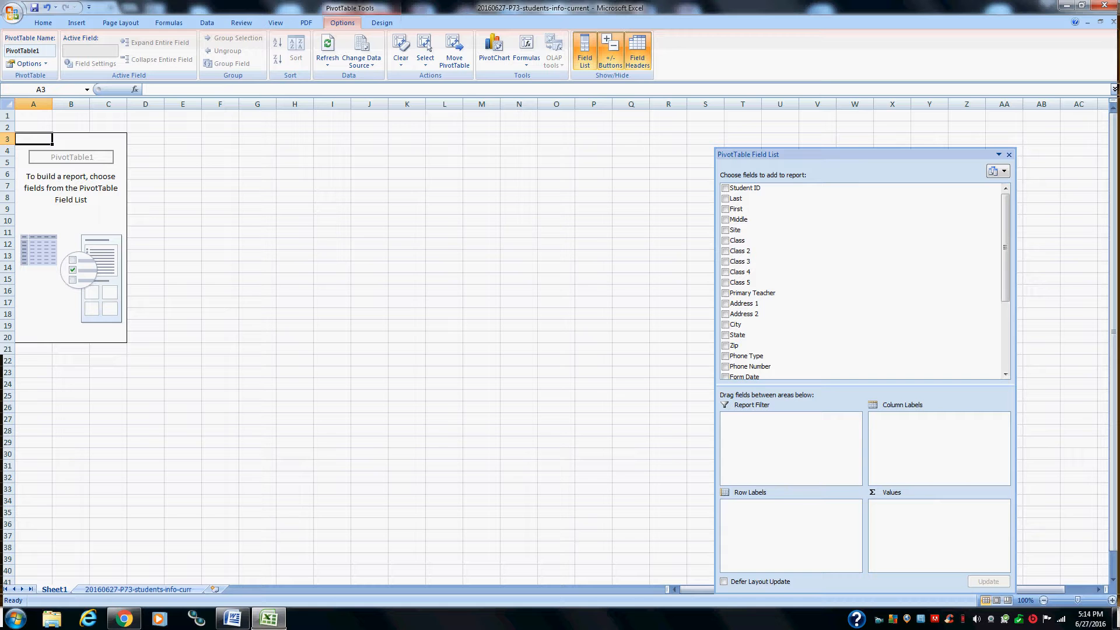
Step: Set Student ID as the pivot table's row labels and Exit Level Status as its column labels
drag(863, 155, 863, 123)
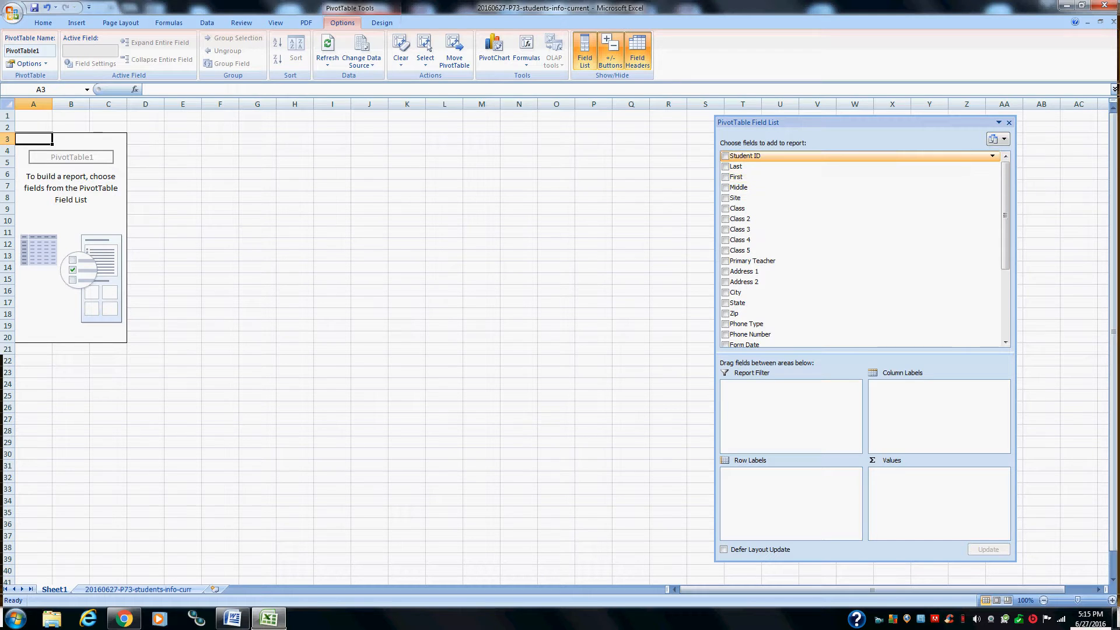
drag(745, 155, 776, 484)
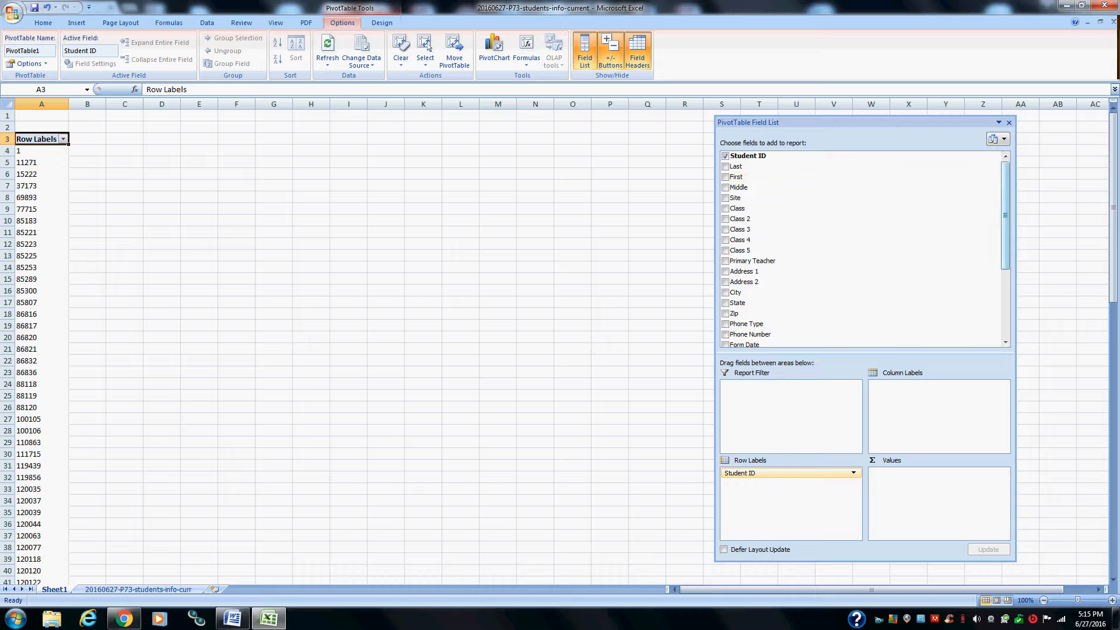
scroll(862, 248, down, 4)
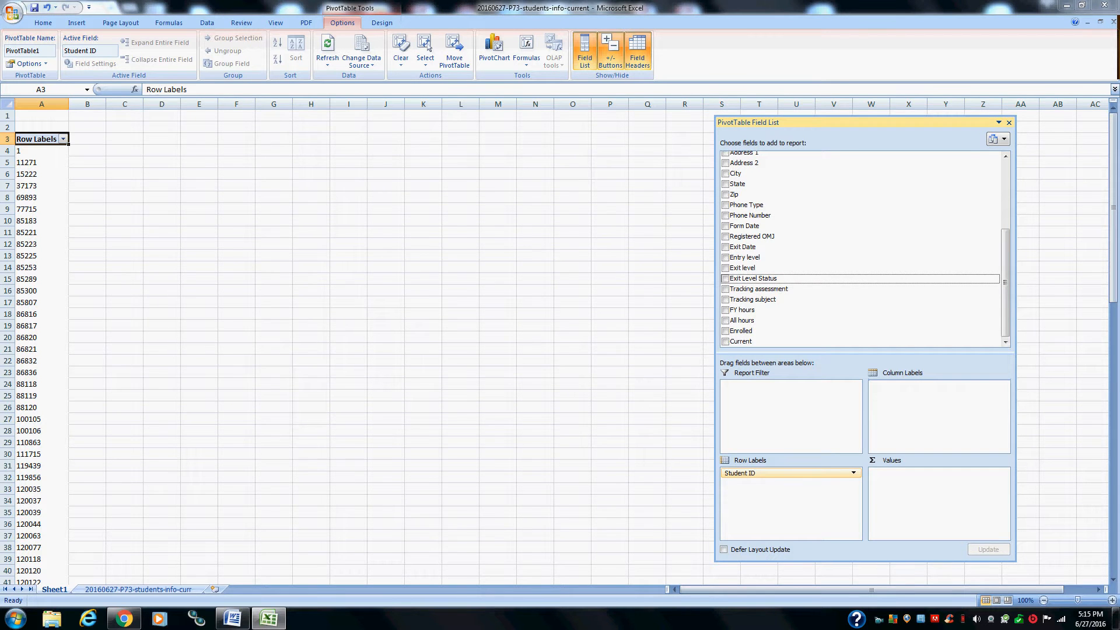
key(space)
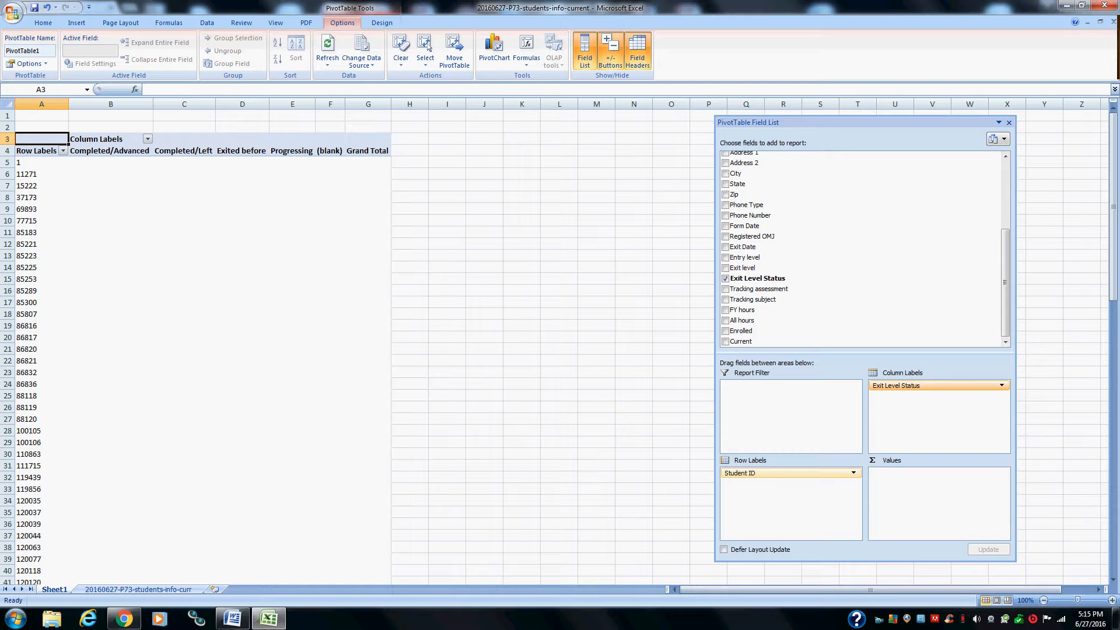
Step: Try Exit Level Status as row labels and Student ID as column labels, and swap the two fields back
drag(936, 386, 790, 484)
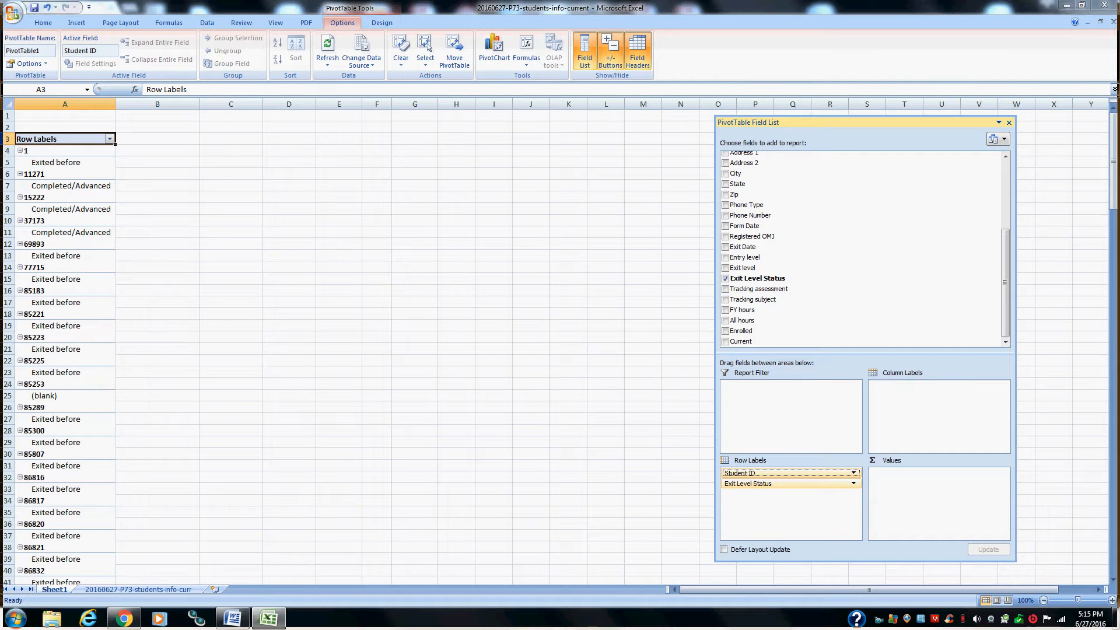
drag(790, 472, 939, 385)
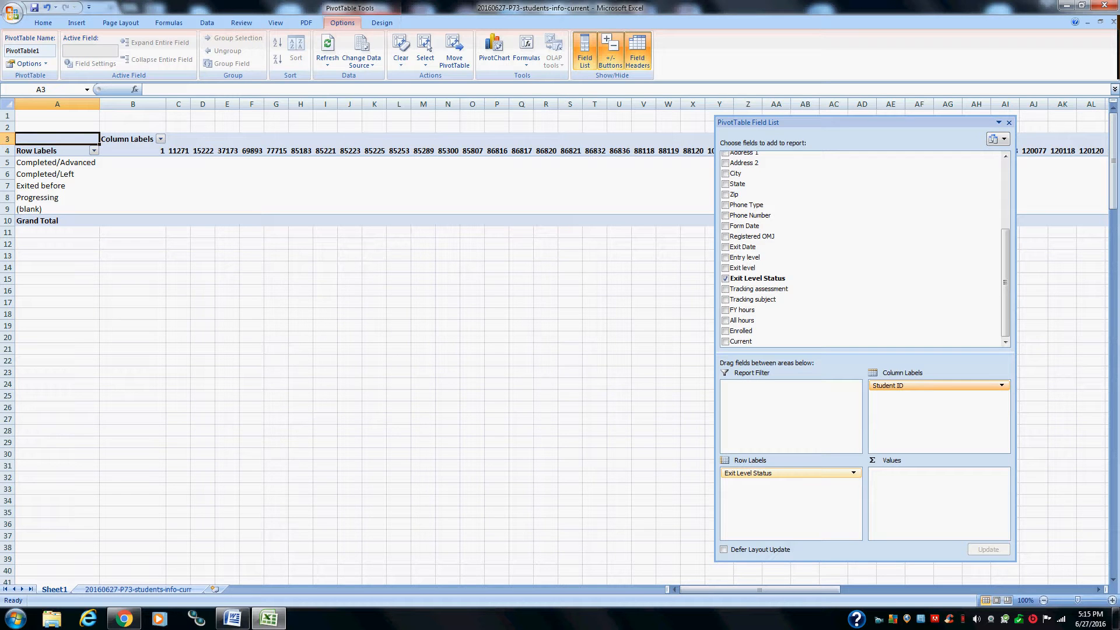
mouse_move(939, 386)
mouse_down()
mouse_move(791, 484)
mouse_move(933, 386)
mouse_up()
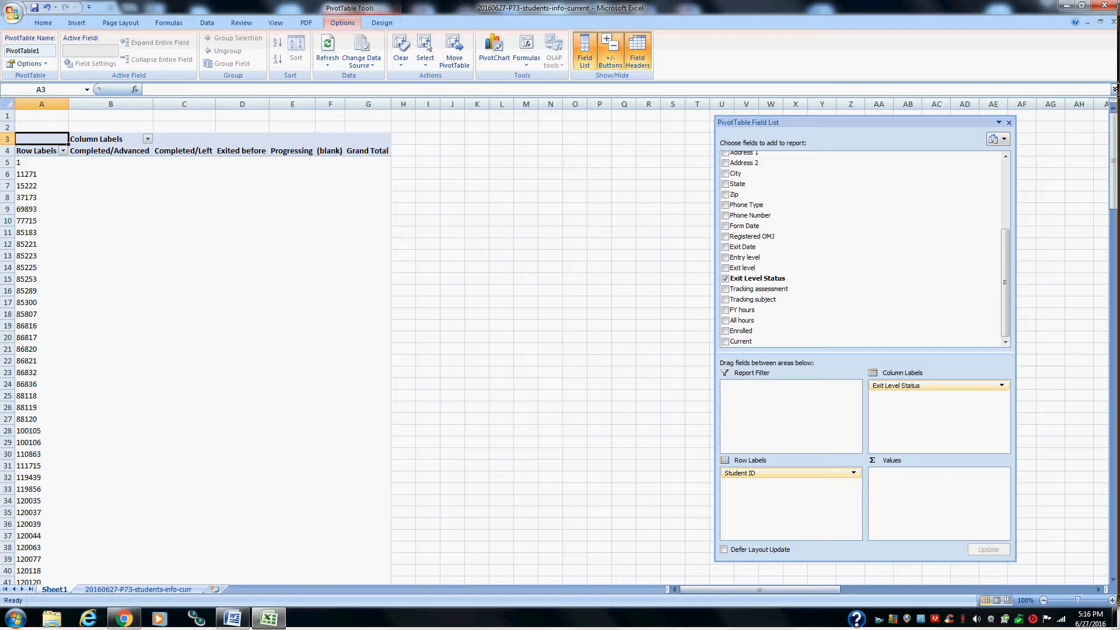
Step: Add Exit Date as the report filter and the sum of FY hours as the pivot table's values
scroll(817, 309, up, 4)
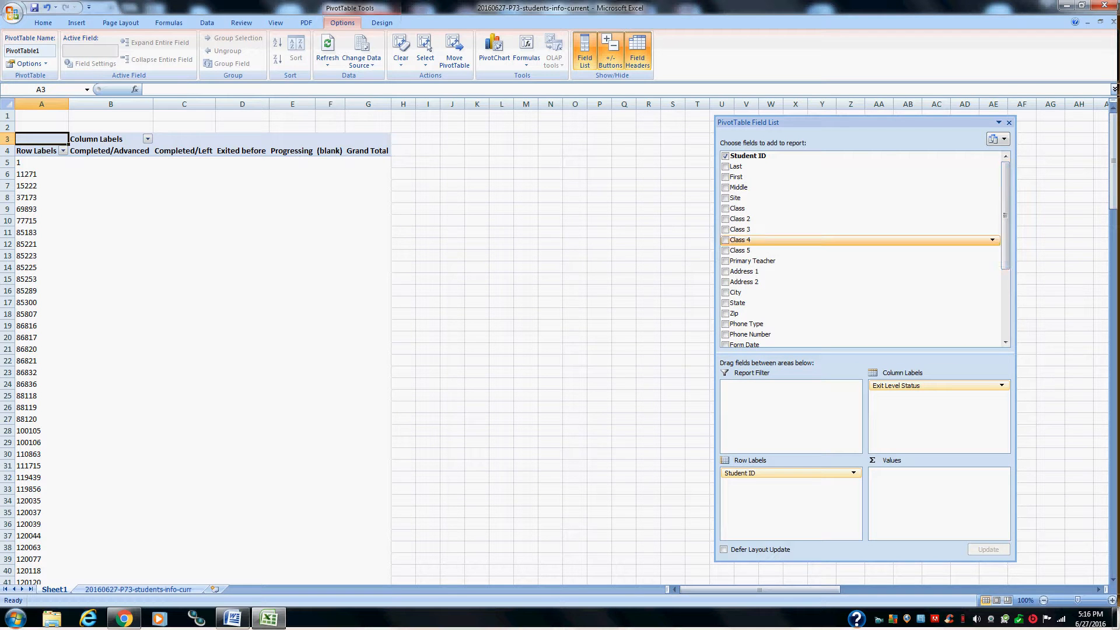
drag(1005, 205, 1005, 273)
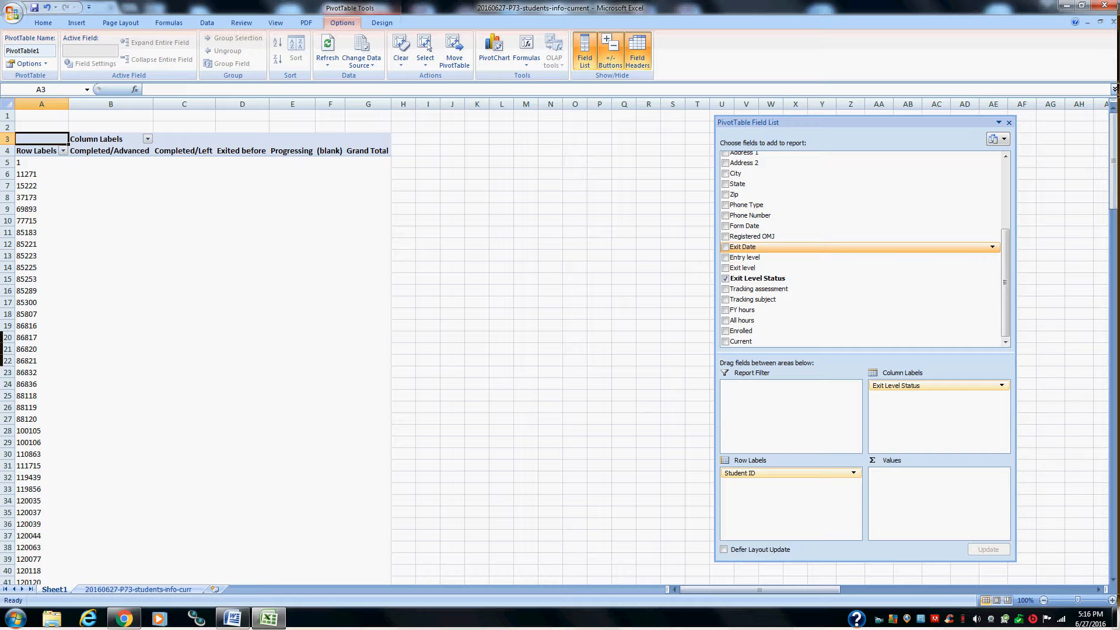
drag(744, 247, 776, 391)
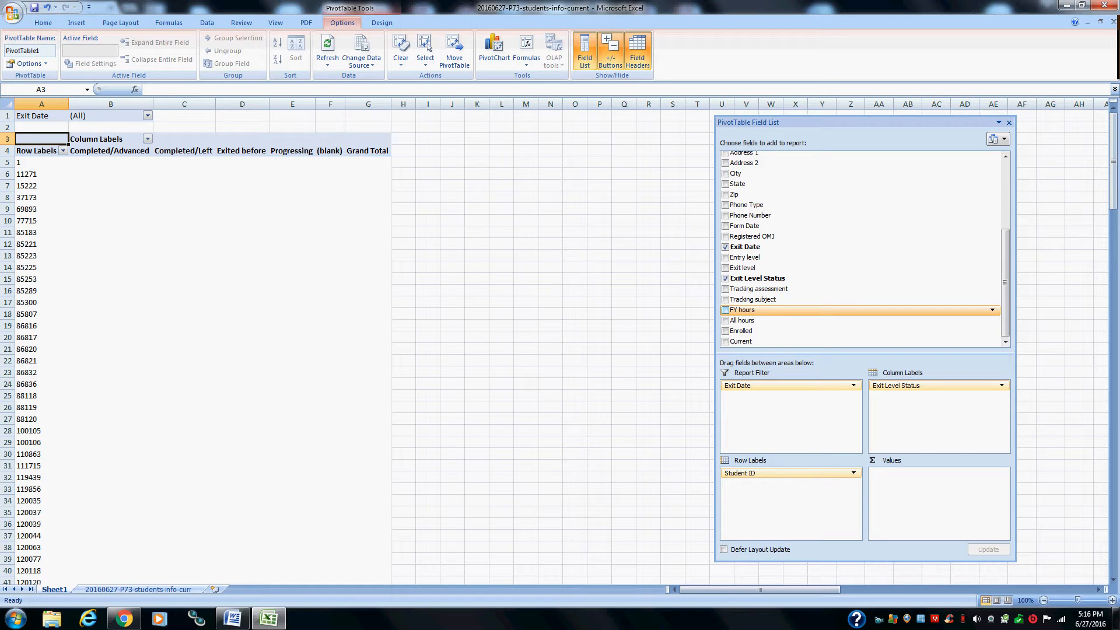
drag(742, 310, 928, 490)
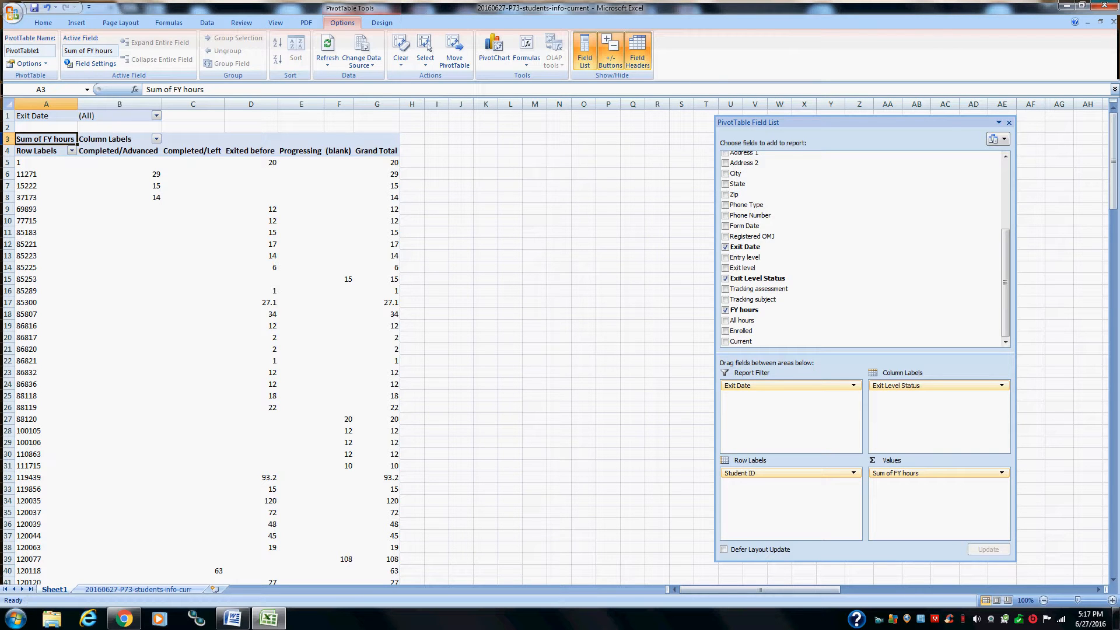
Step: Check the first students' FY hours against their exit level status in the pivot table
click(46, 163)
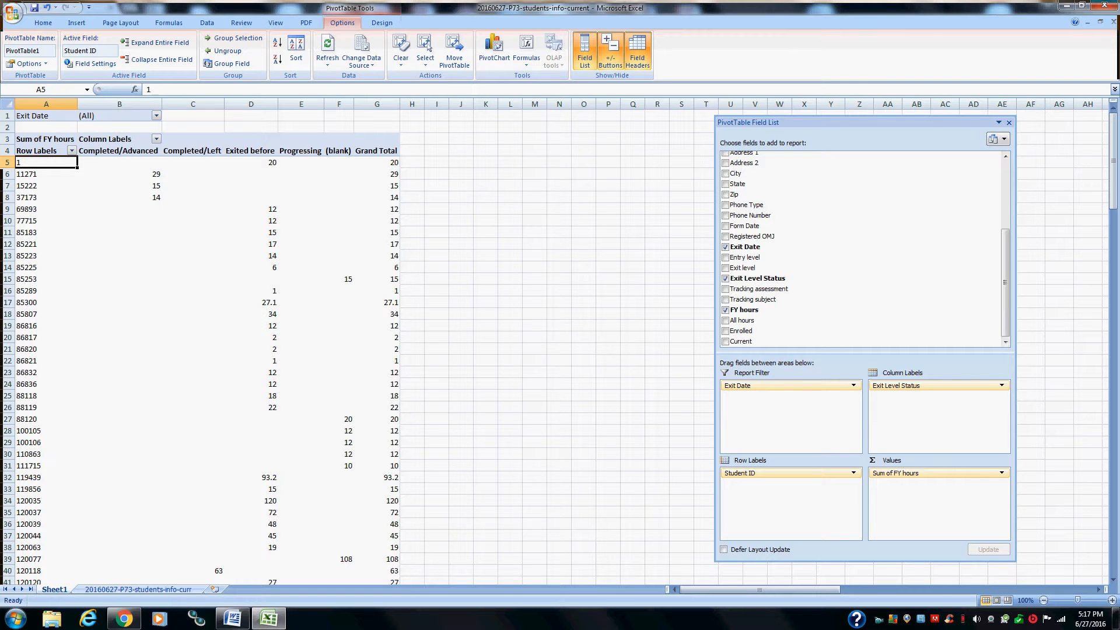
click(263, 163)
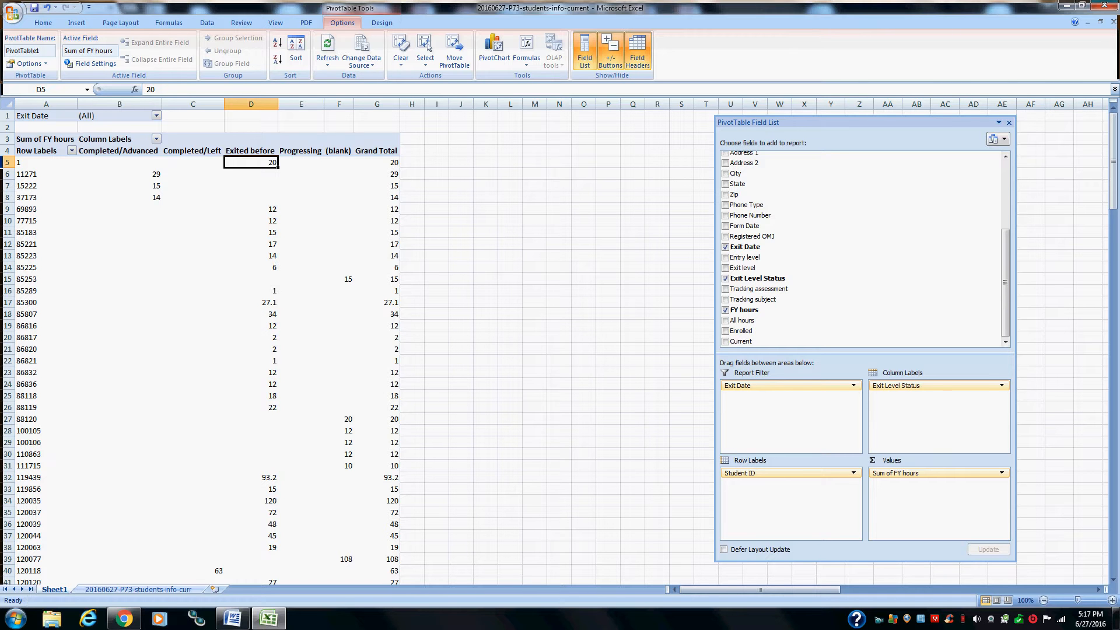
click(46, 174)
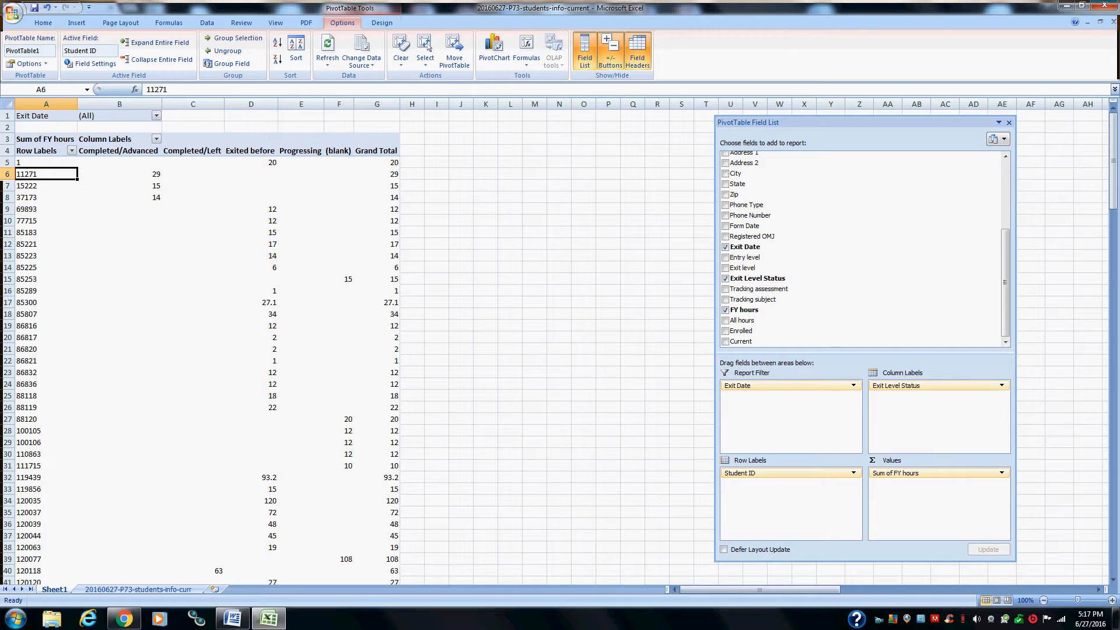
Step: Filter the pivot table's Exit Date report filter to show only (blank) dates
click(143, 174)
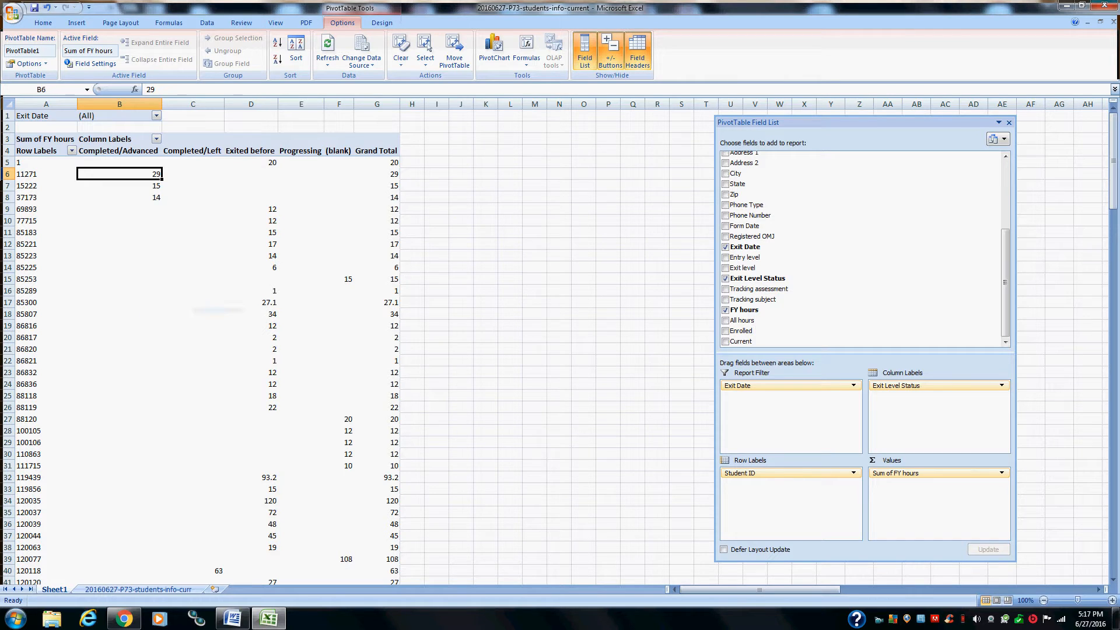
click(156, 115)
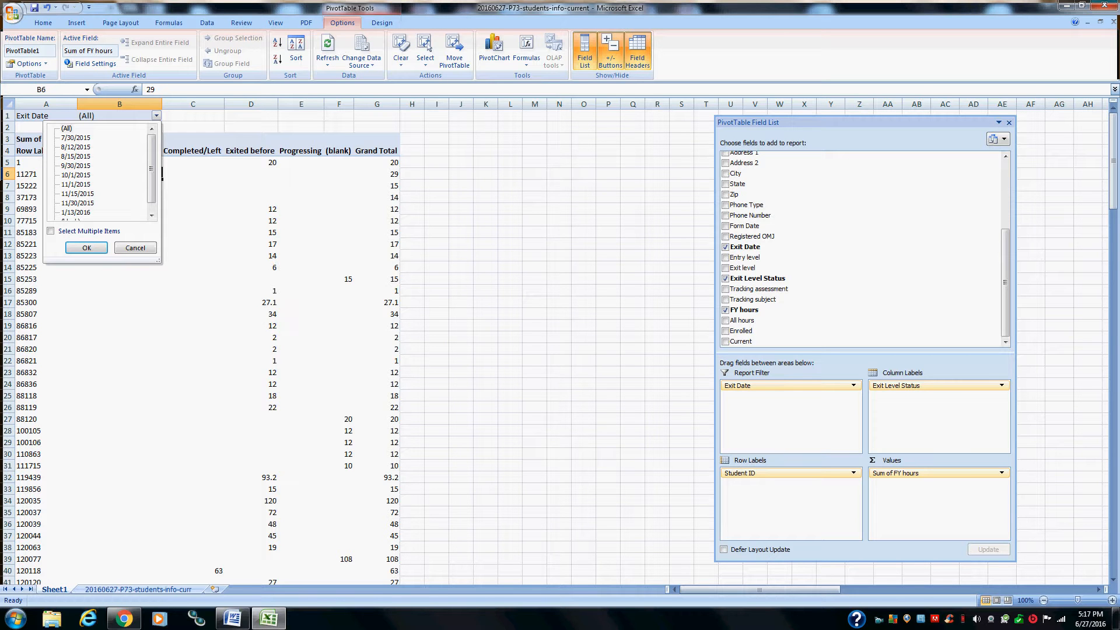
scroll(151, 169, down, 1)
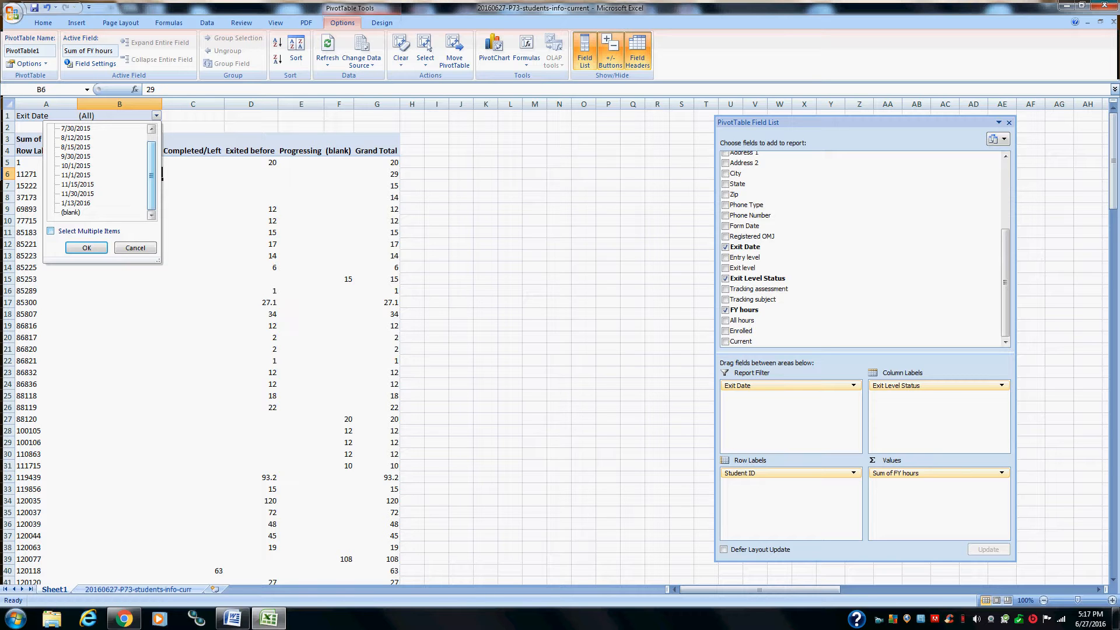
click(71, 212)
click(86, 248)
click(70, 212)
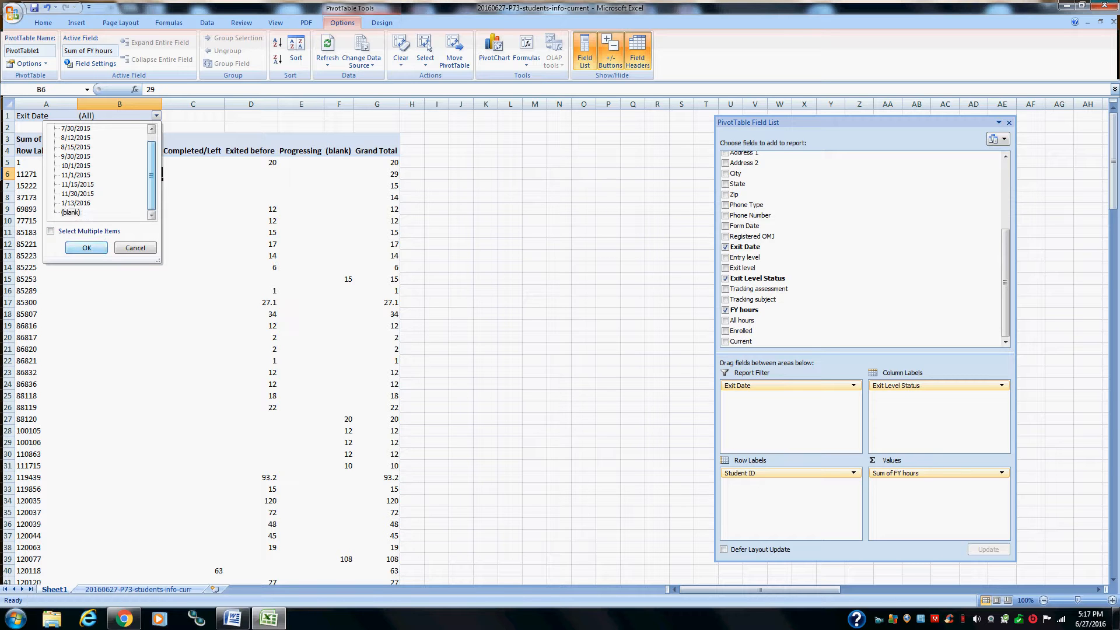
click(87, 248)
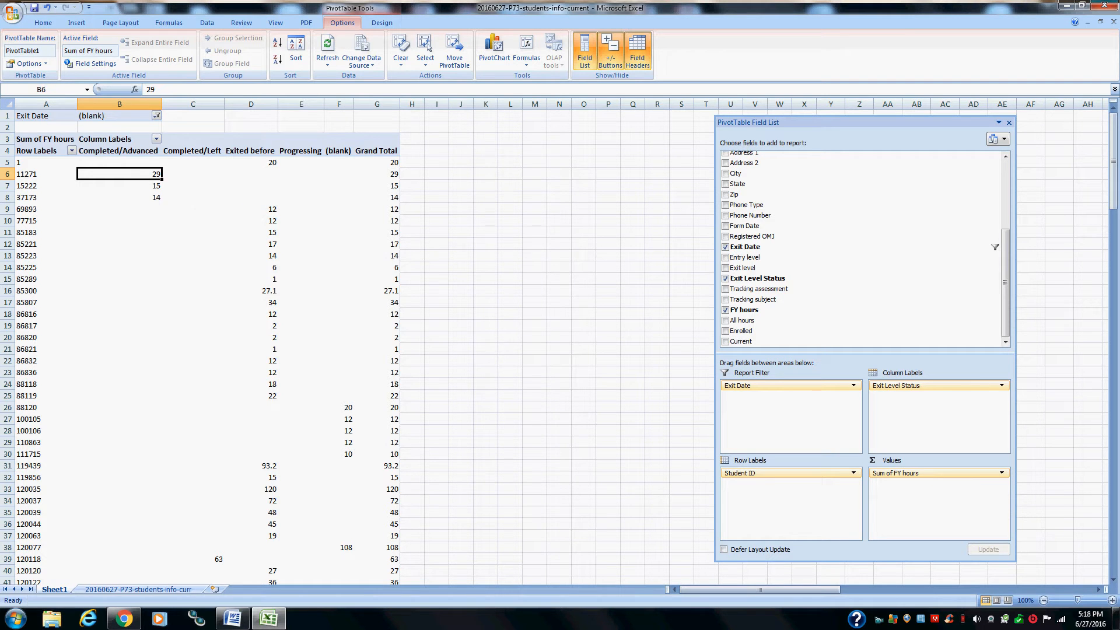
Step: Filter the Exit Level Status column labels to show only Exited before
scroll(205, 350, down, 11)
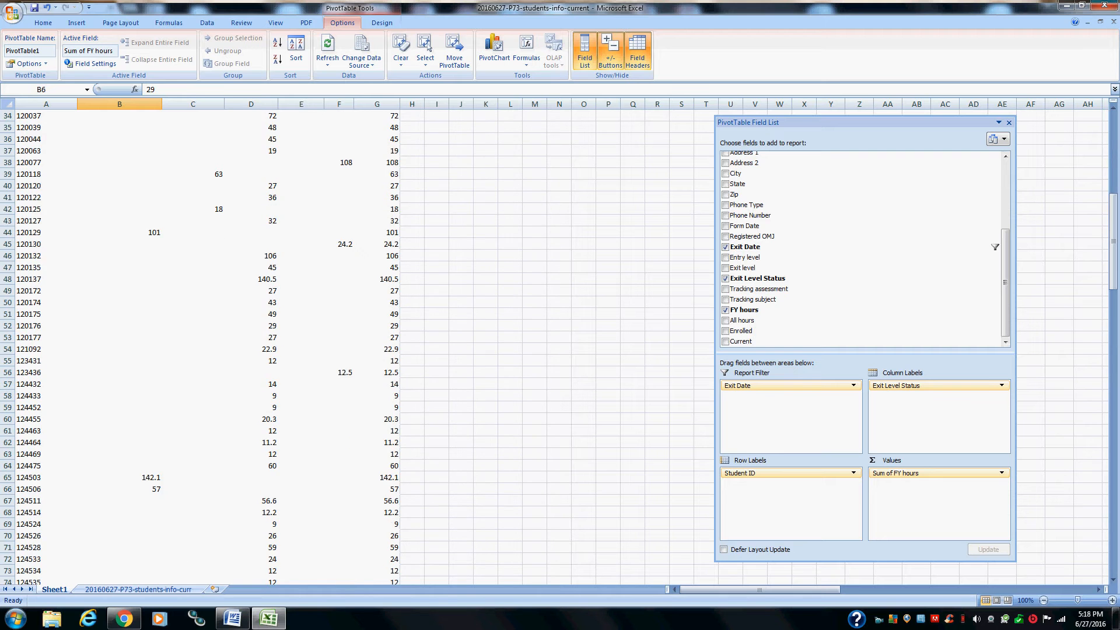
scroll(205, 350, down, 3)
scroll(205, 350, up, 2)
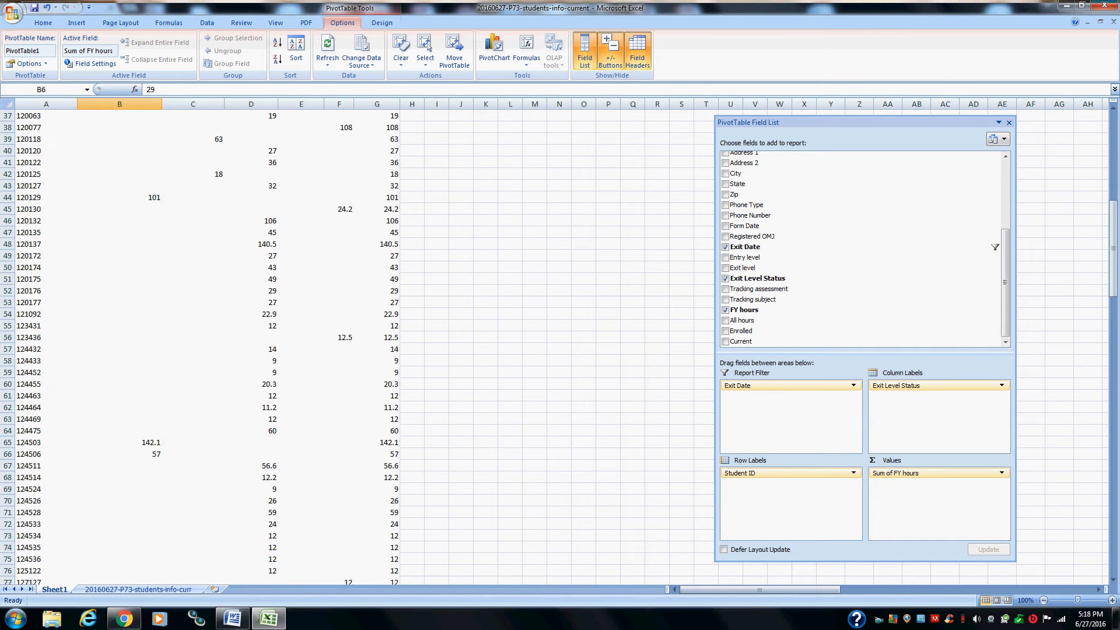
scroll(204, 350, up, 12)
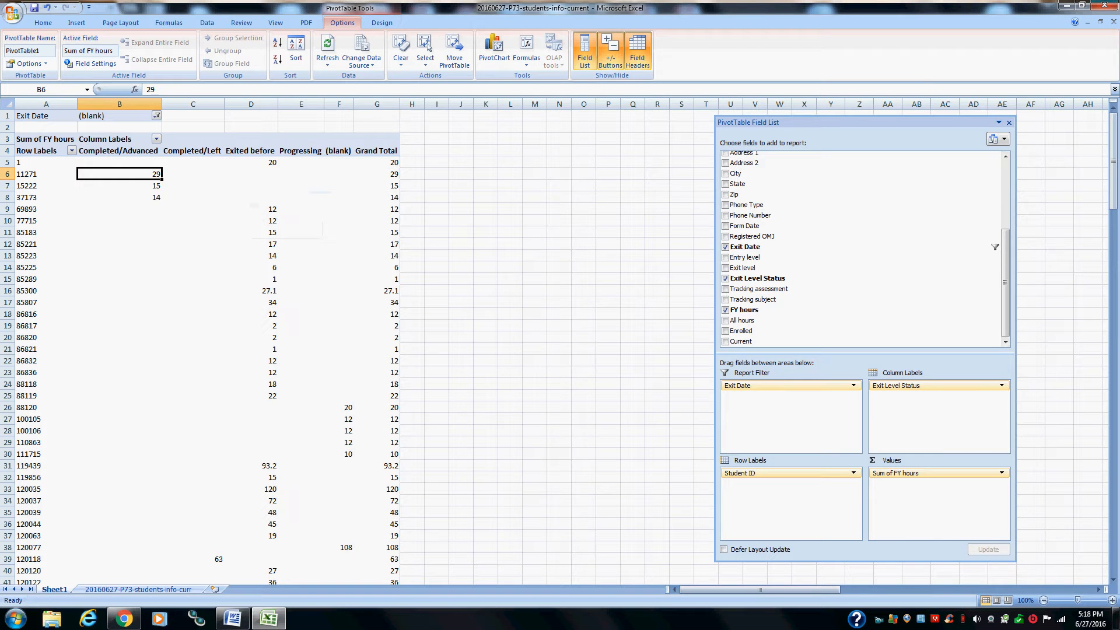
click(253, 151)
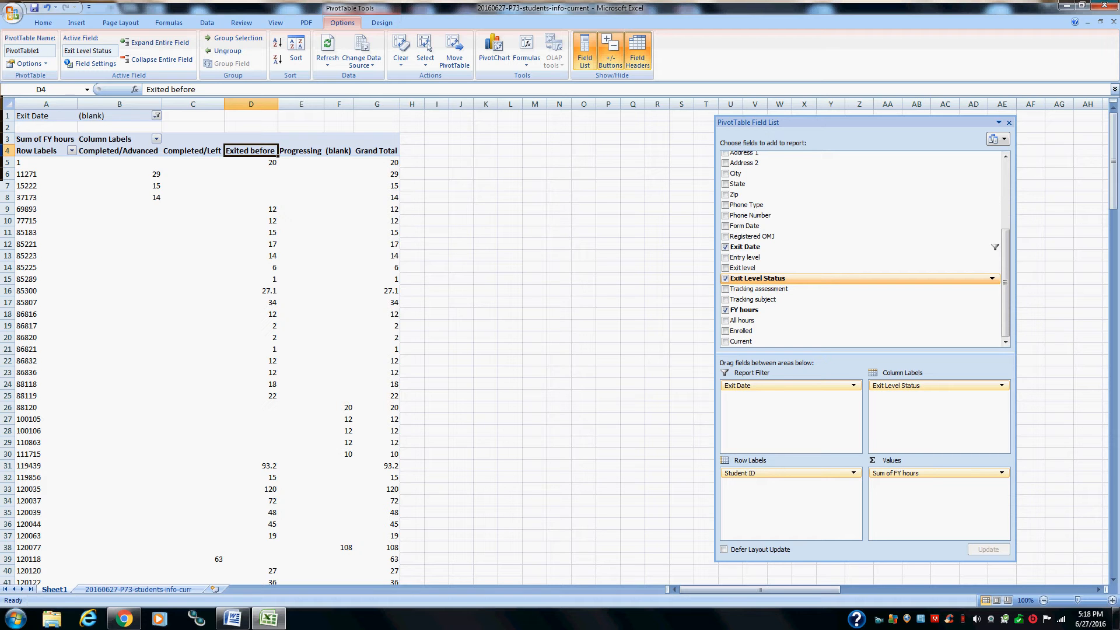
click(992, 278)
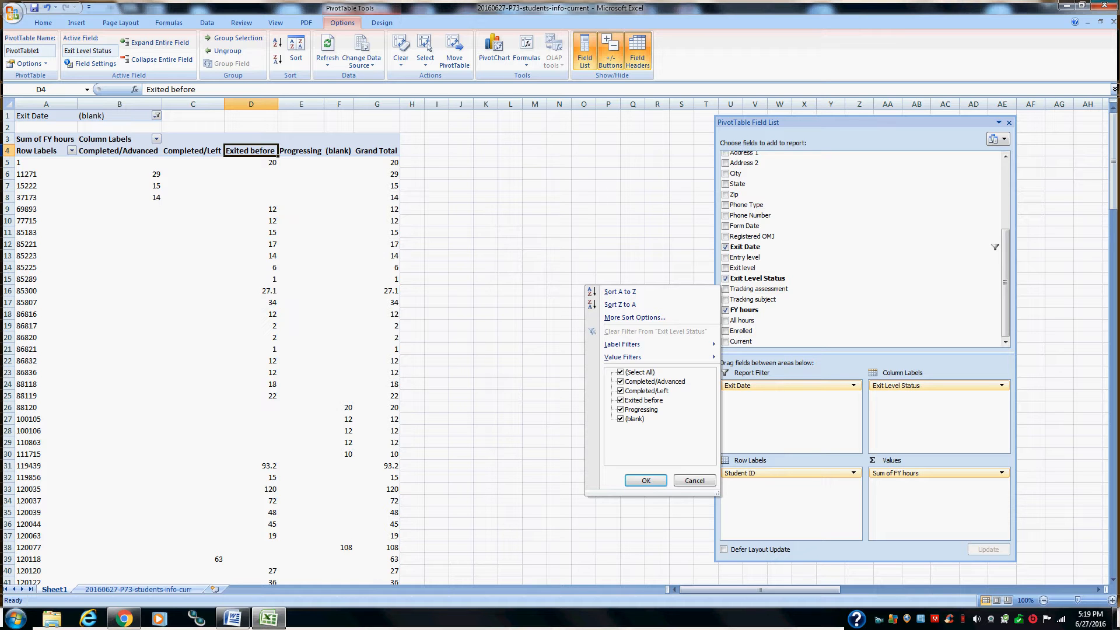
click(620, 372)
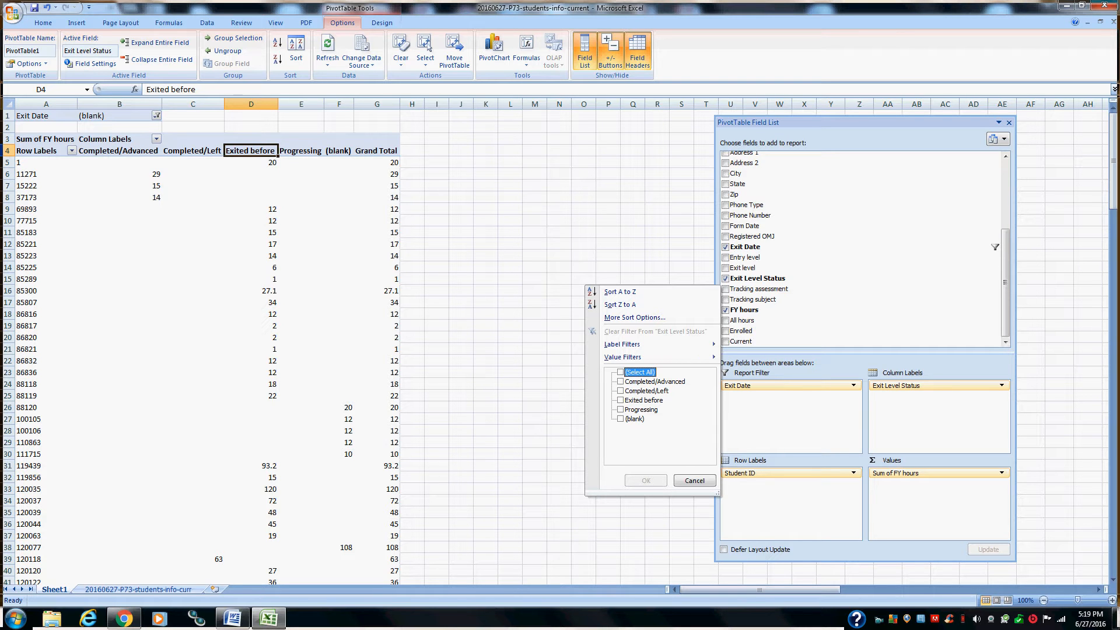
click(620, 400)
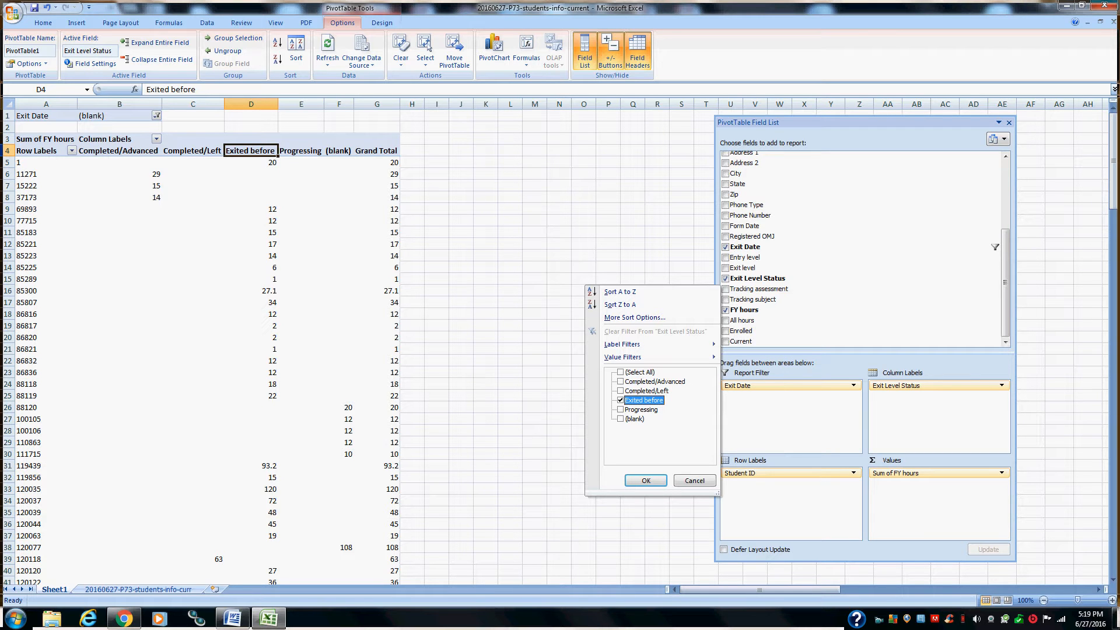
key(Tab)
key(Return)
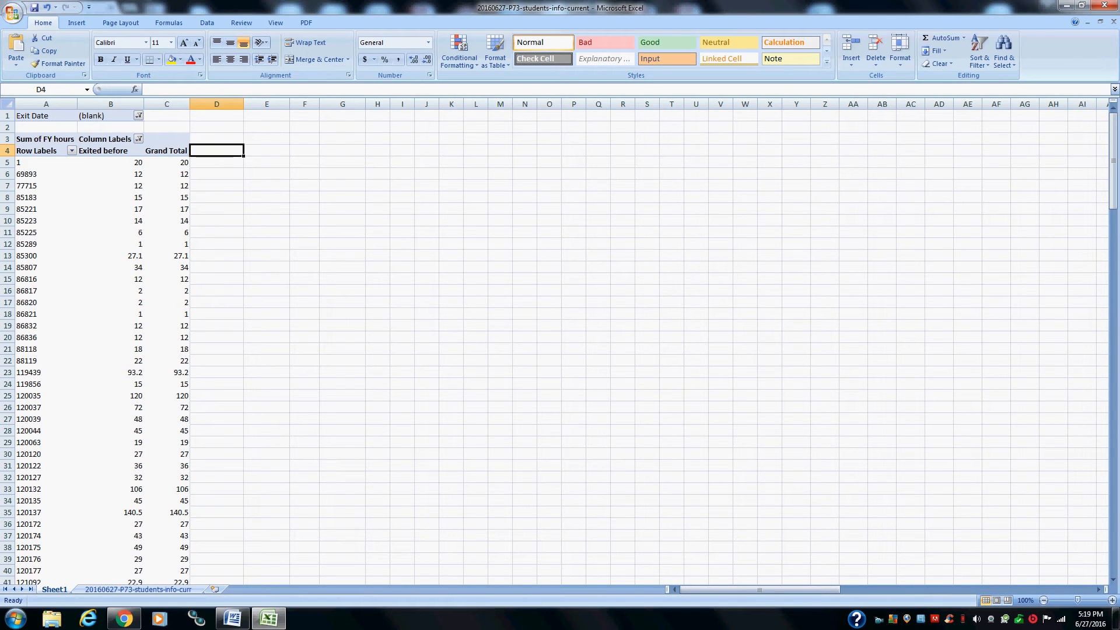
Step: Review the FY hours of the Exited before students down to the grand total, checking the students with low hours
click(46, 174)
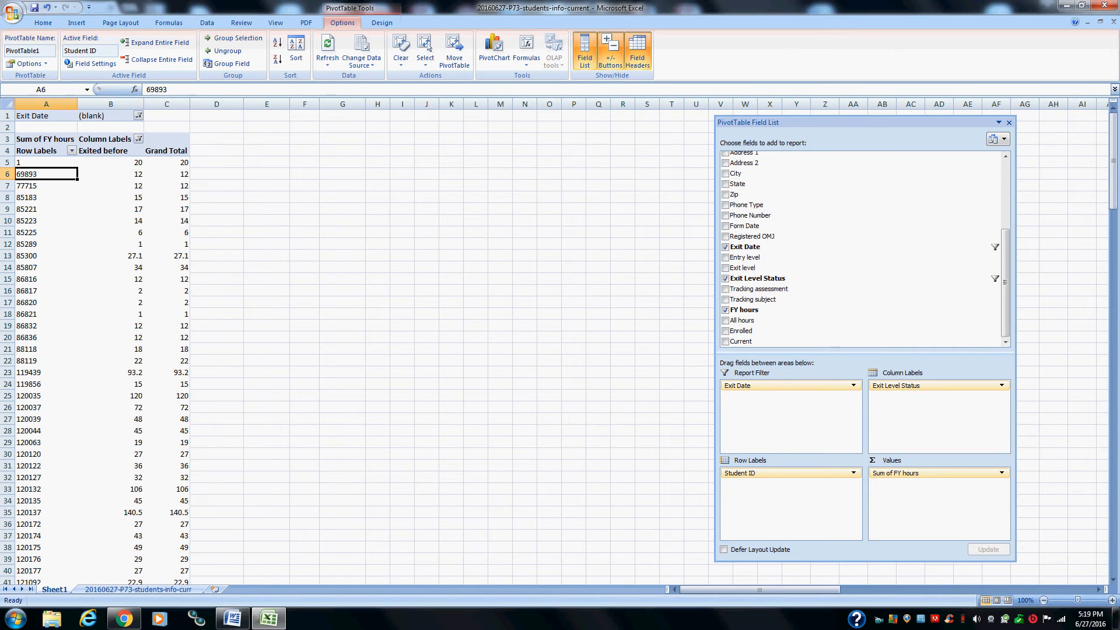
click(110, 174)
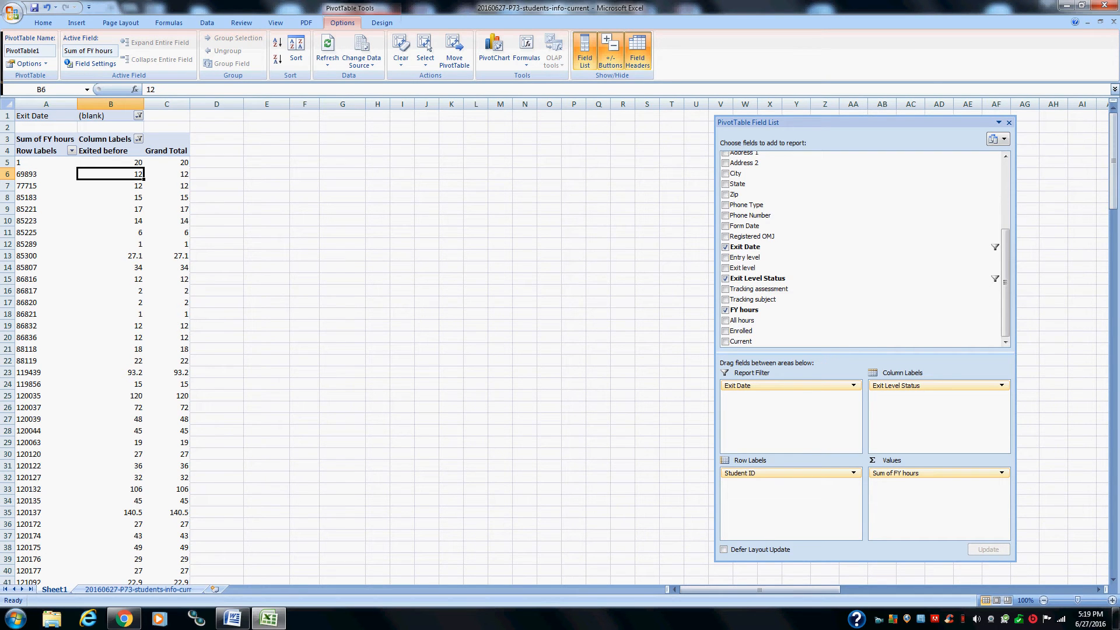
click(110, 244)
scroll(111, 243, down, 3)
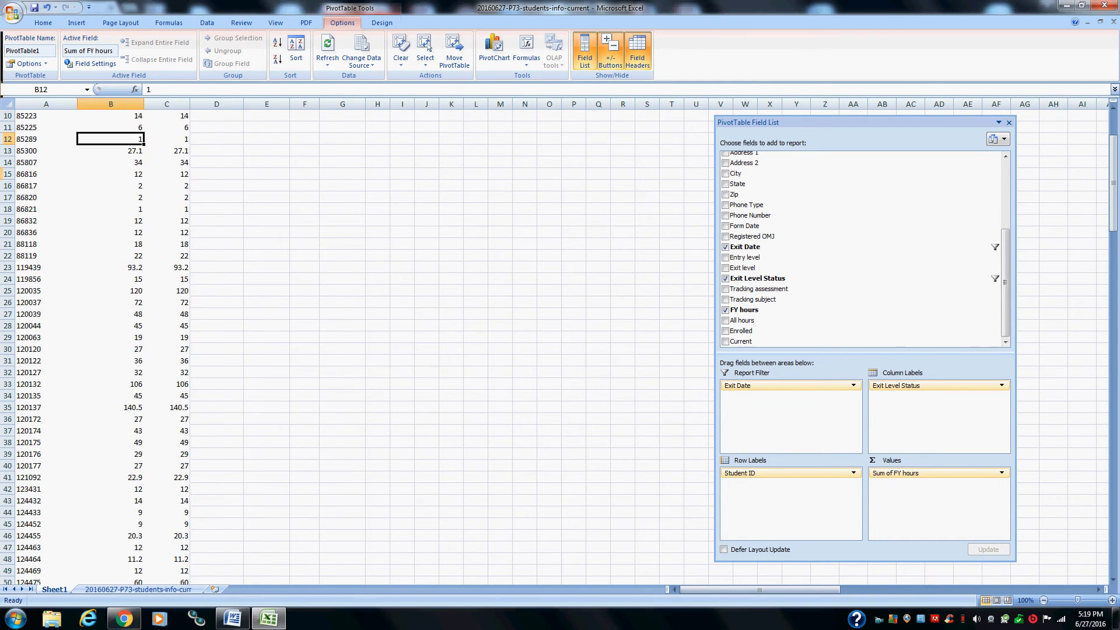
scroll(110, 243, down, 7)
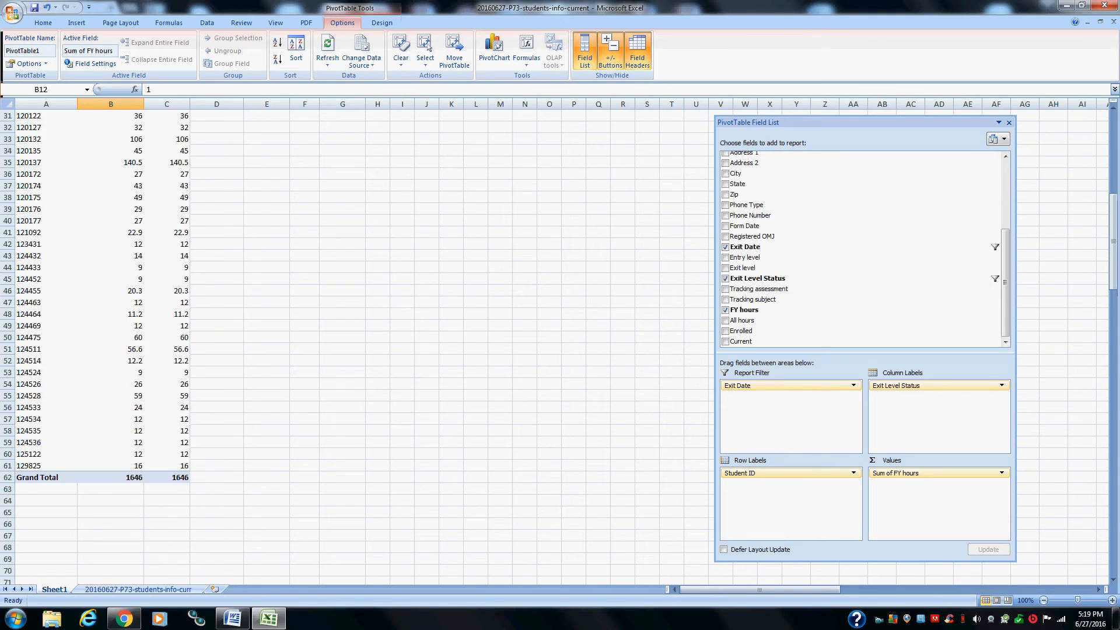
scroll(102, 350, up, 10)
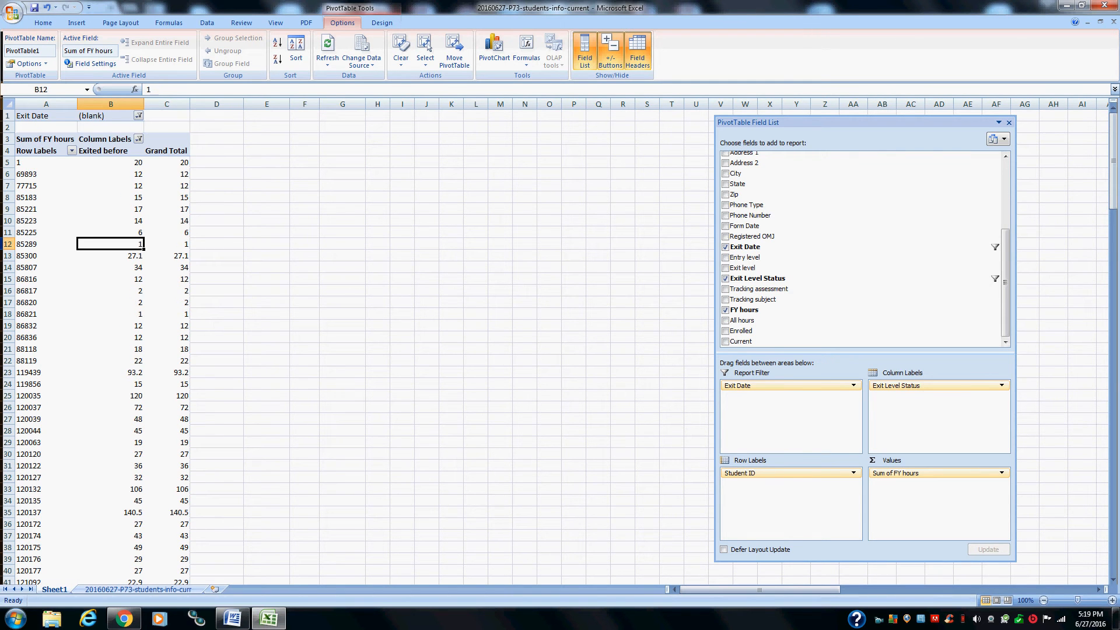
click(110, 232)
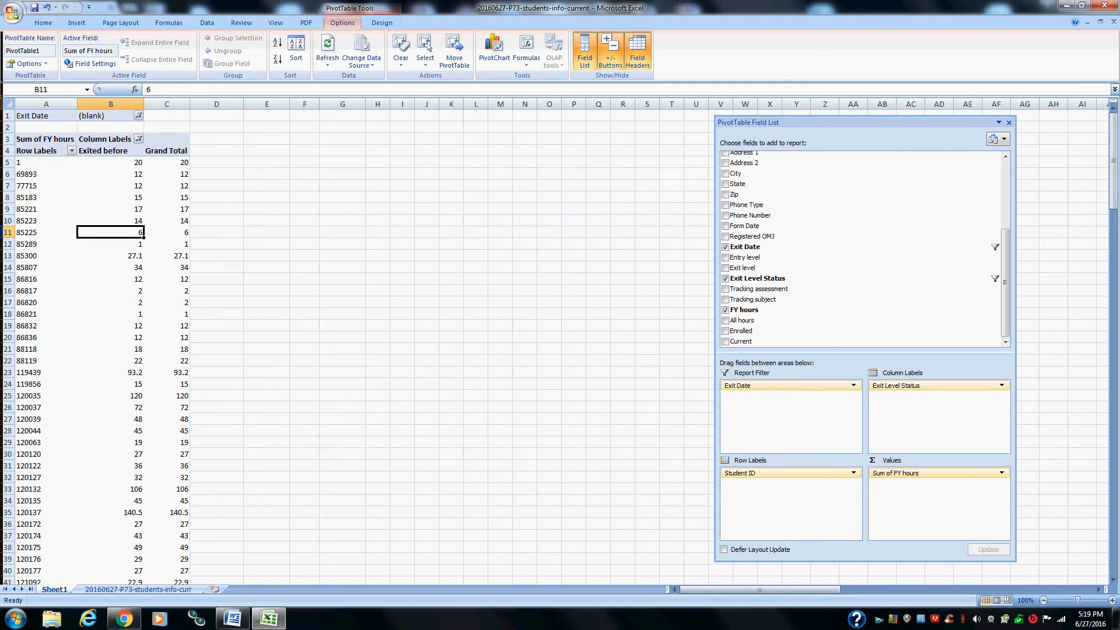
click(134, 243)
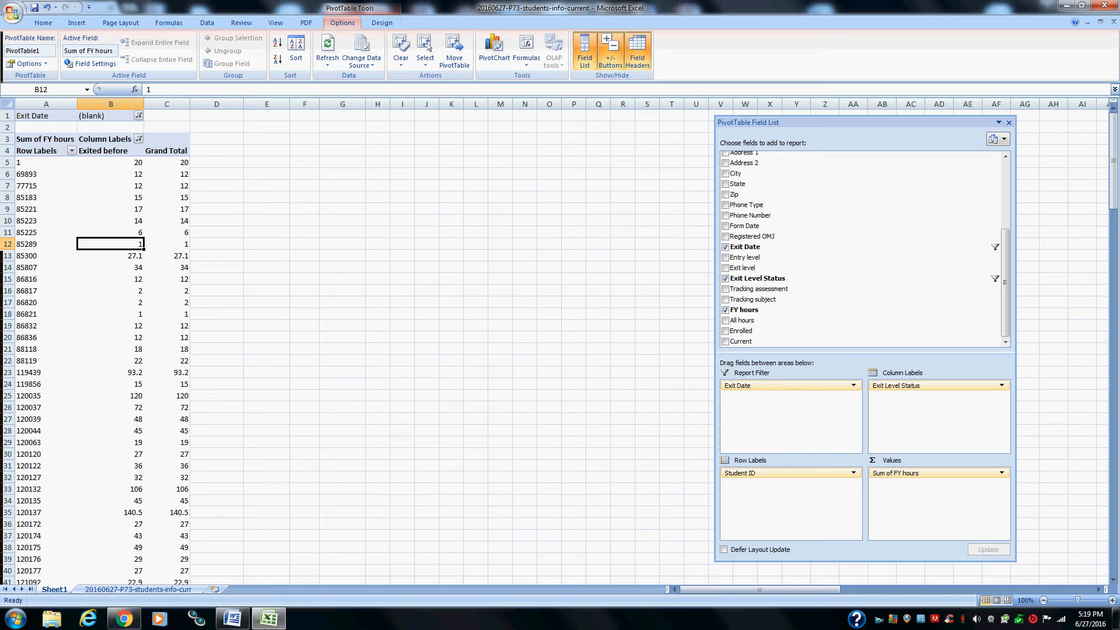
Step: Add Enrolled as a second report filter of the pivot table and set it to Yes
drag(741, 331, 758, 398)
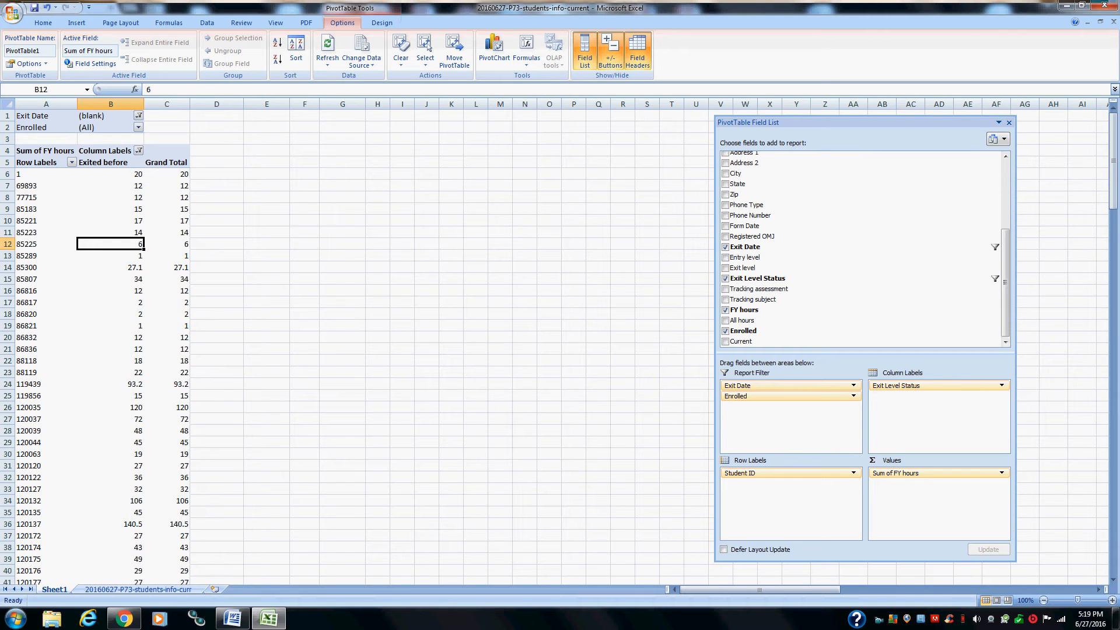
drag(753, 396, 750, 331)
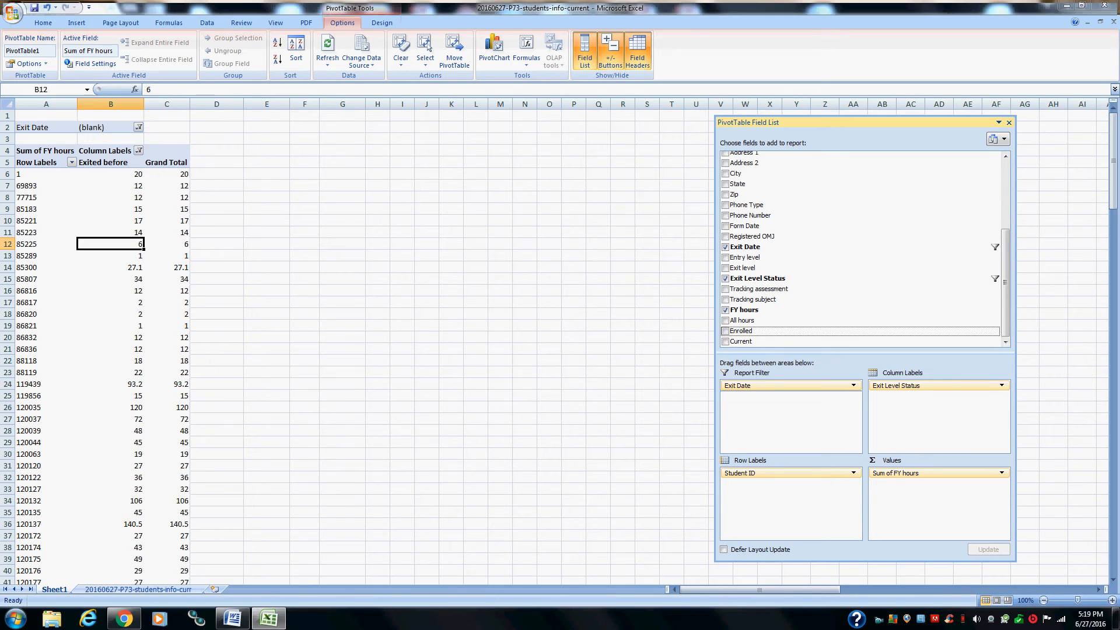
key(ctrl+z)
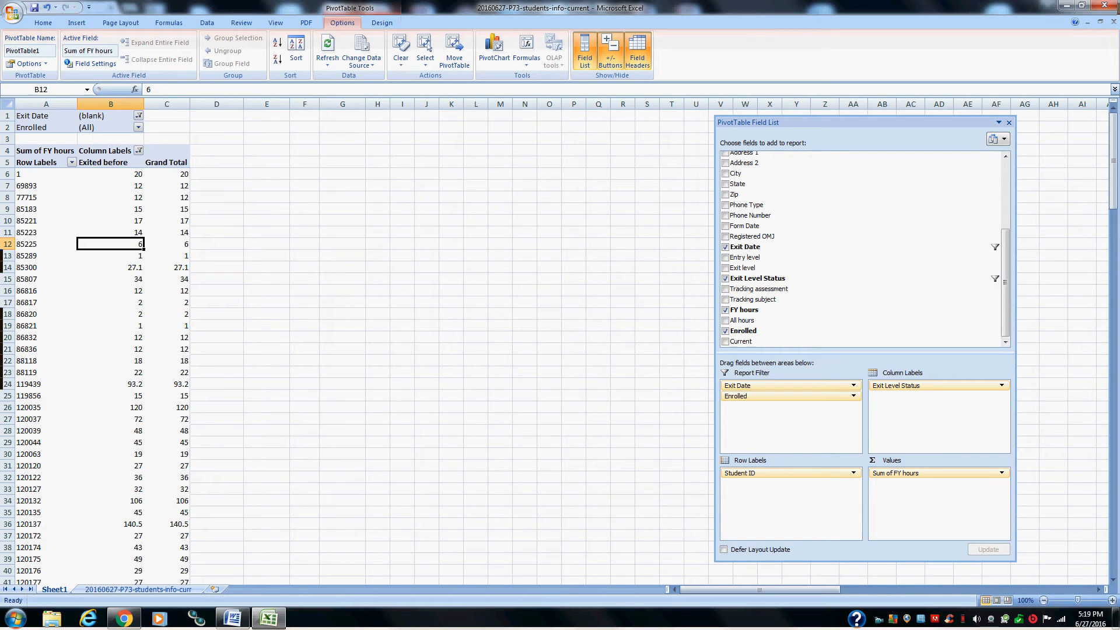
click(139, 128)
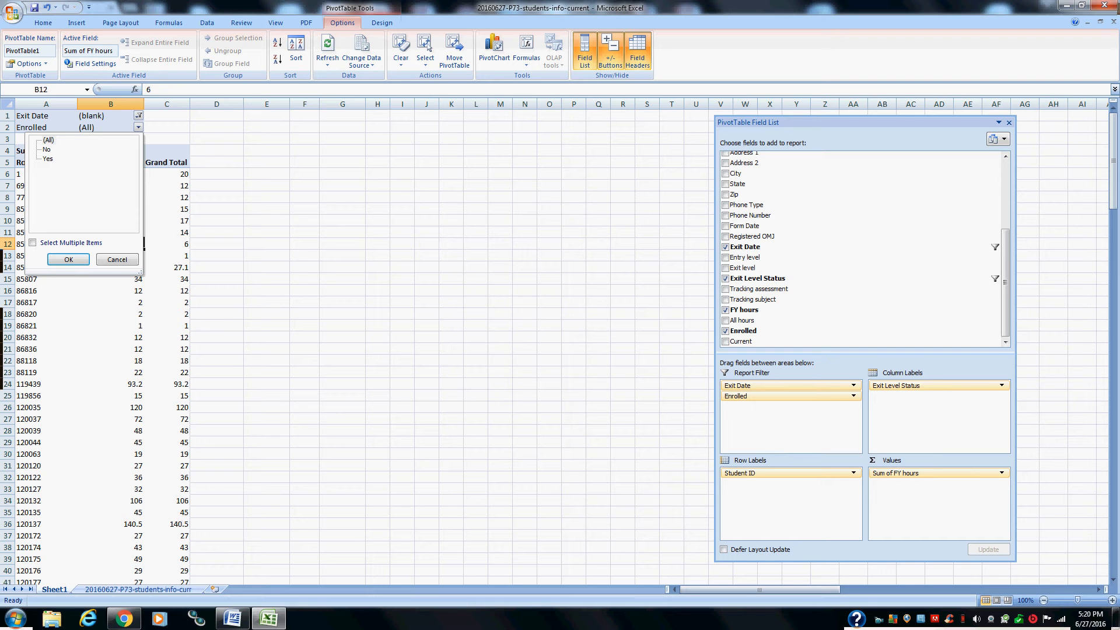
click(48, 159)
click(69, 260)
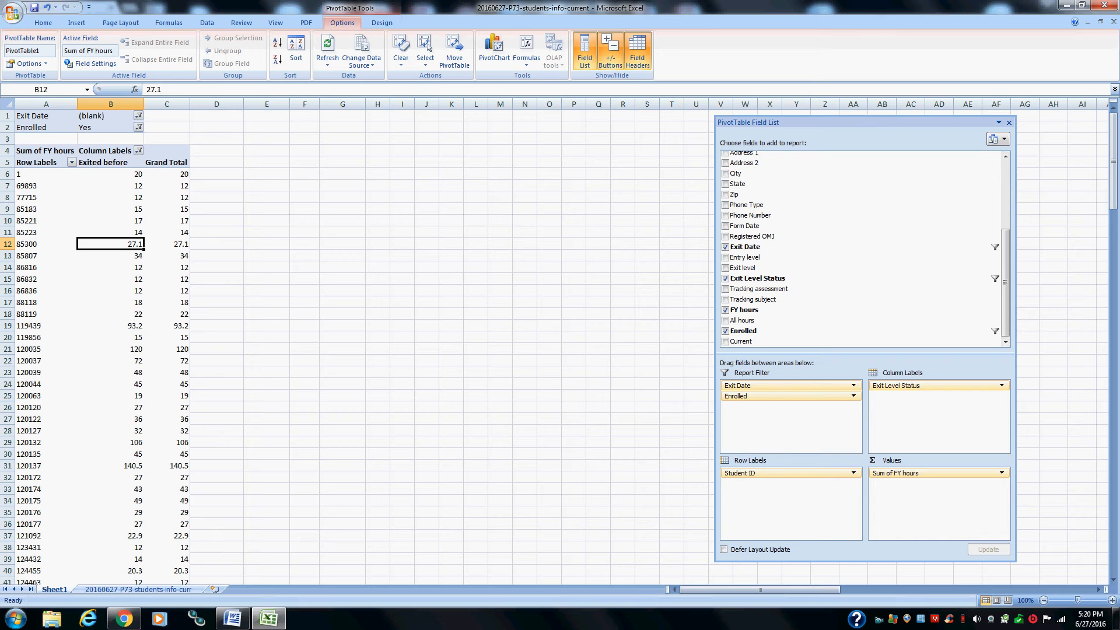
Step: Examine the FY hours of the enrolled Exited before students throughout the filtered list, including the grand total
click(127, 174)
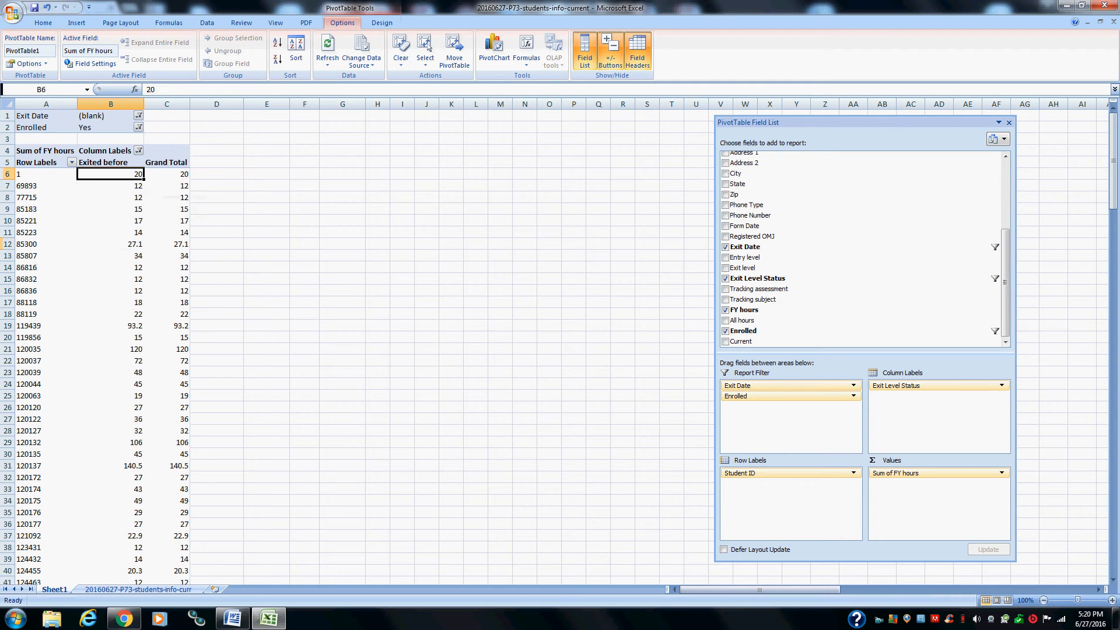
click(117, 220)
click(117, 255)
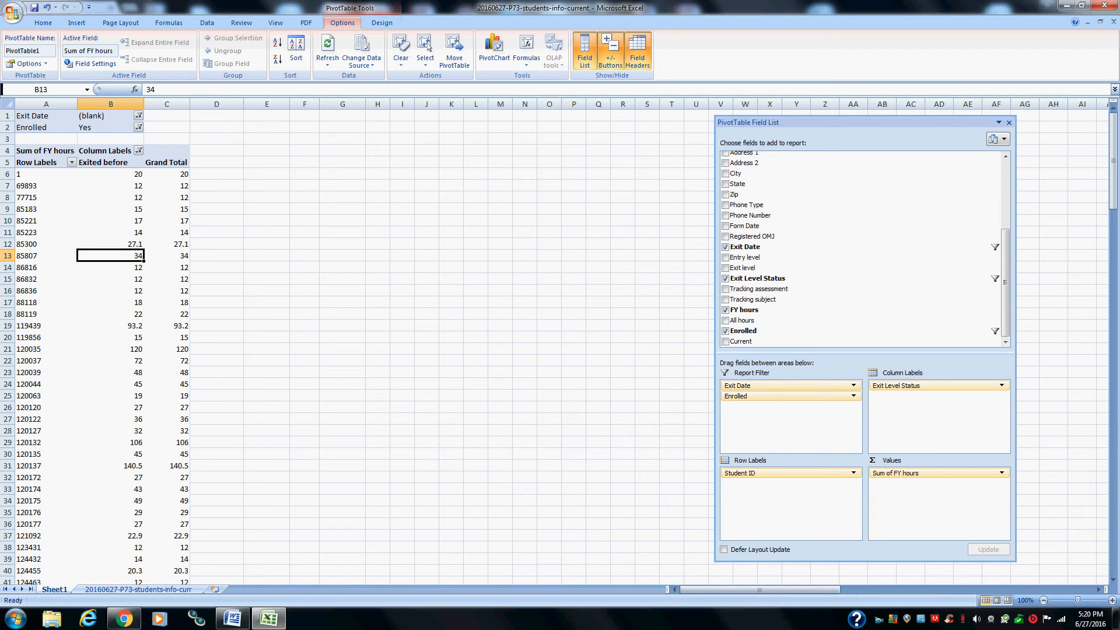
click(116, 337)
click(117, 454)
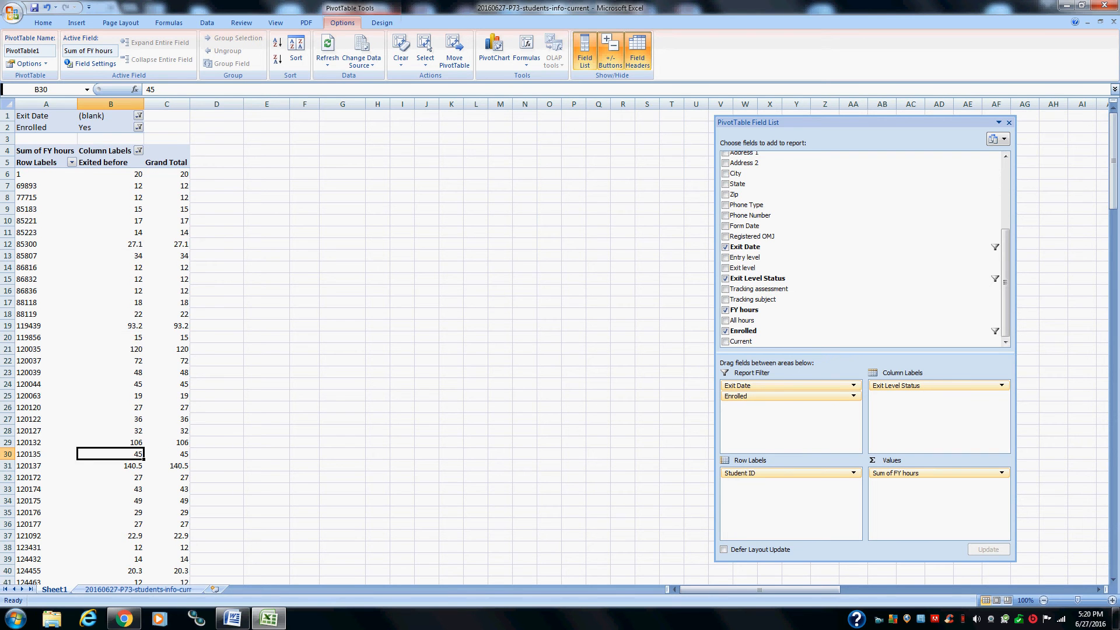
scroll(351, 344, down, 7)
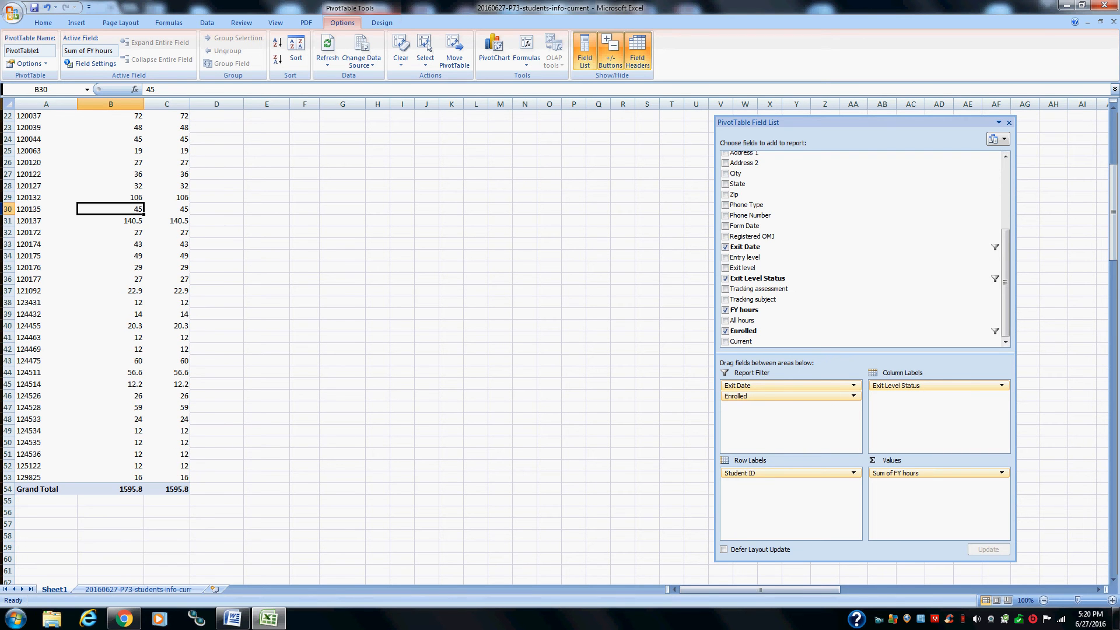
scroll(350, 345, up, 7)
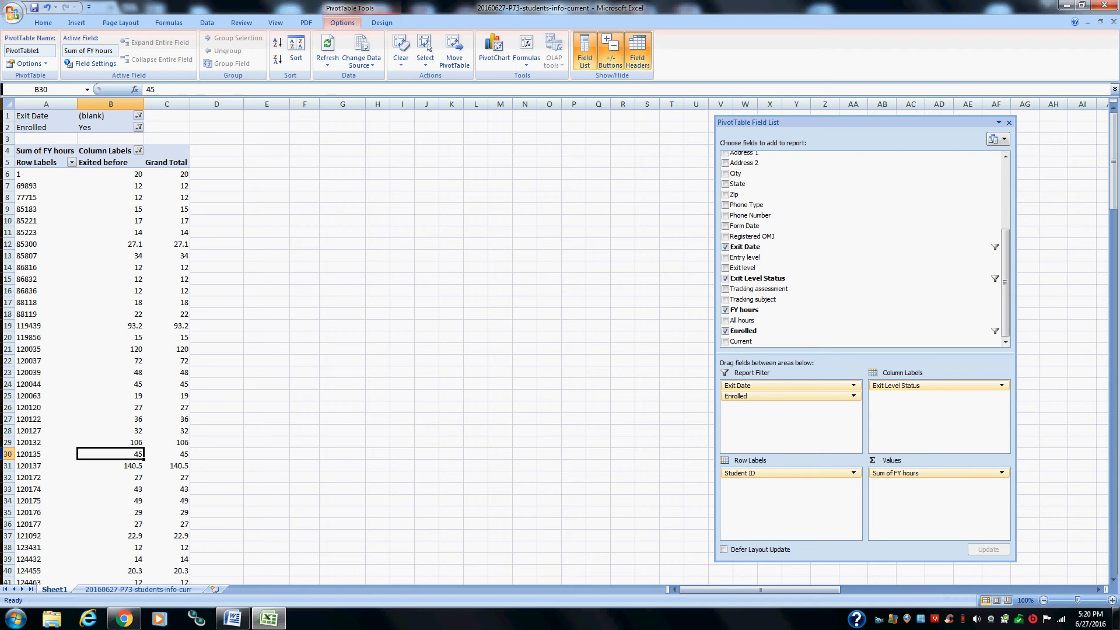
scroll(350, 345, down, 5)
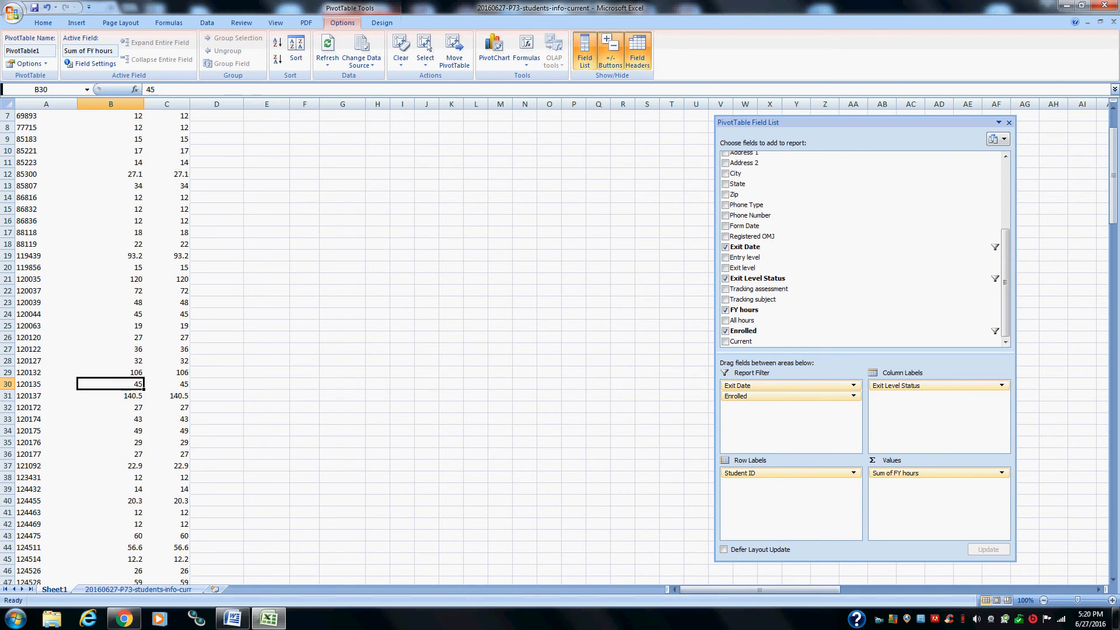
mouse_move(131, 441)
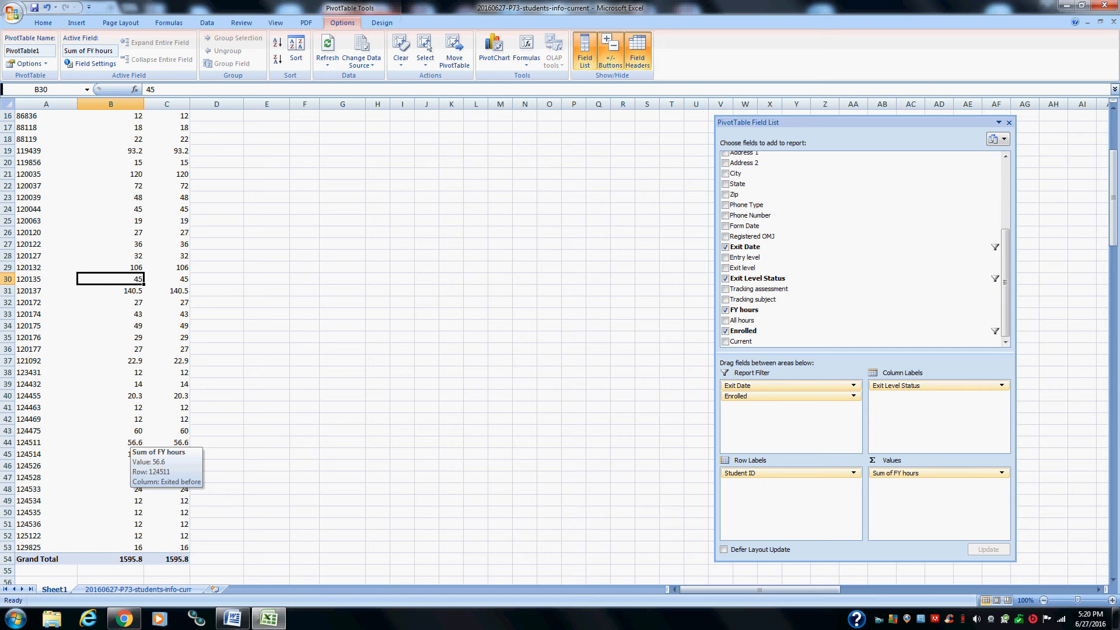
scroll(350, 344, up, 1)
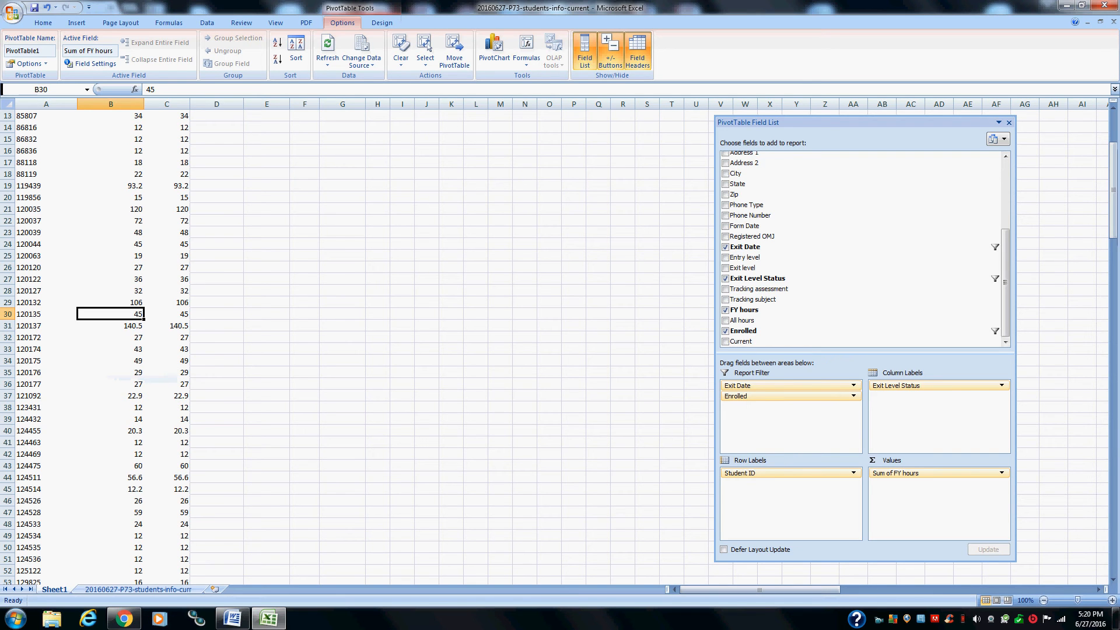
click(126, 325)
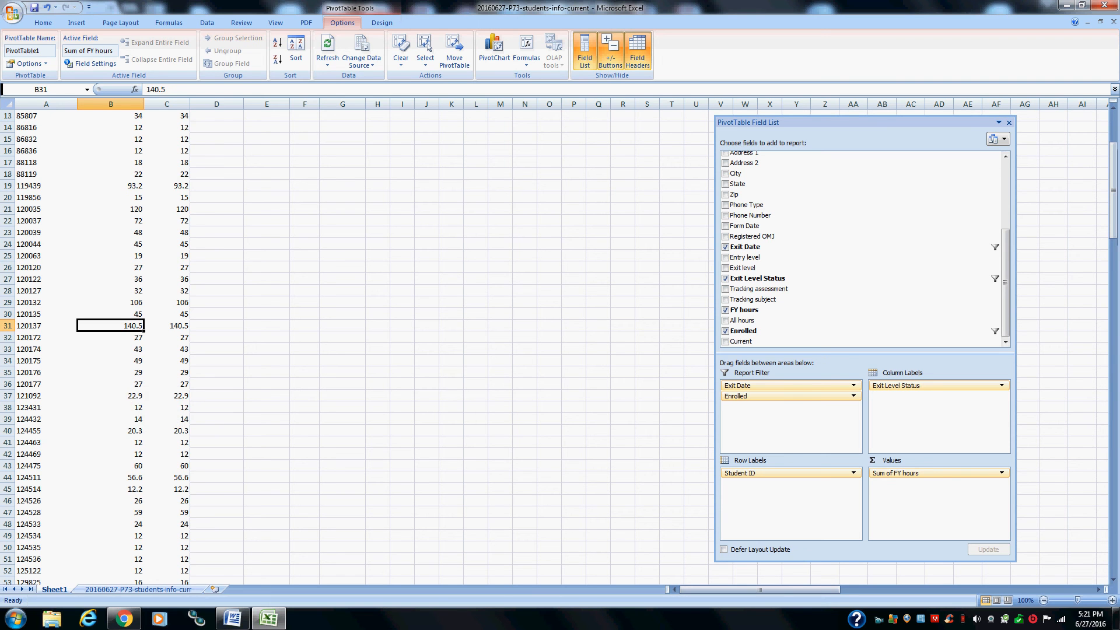
scroll(111, 350, up, 4)
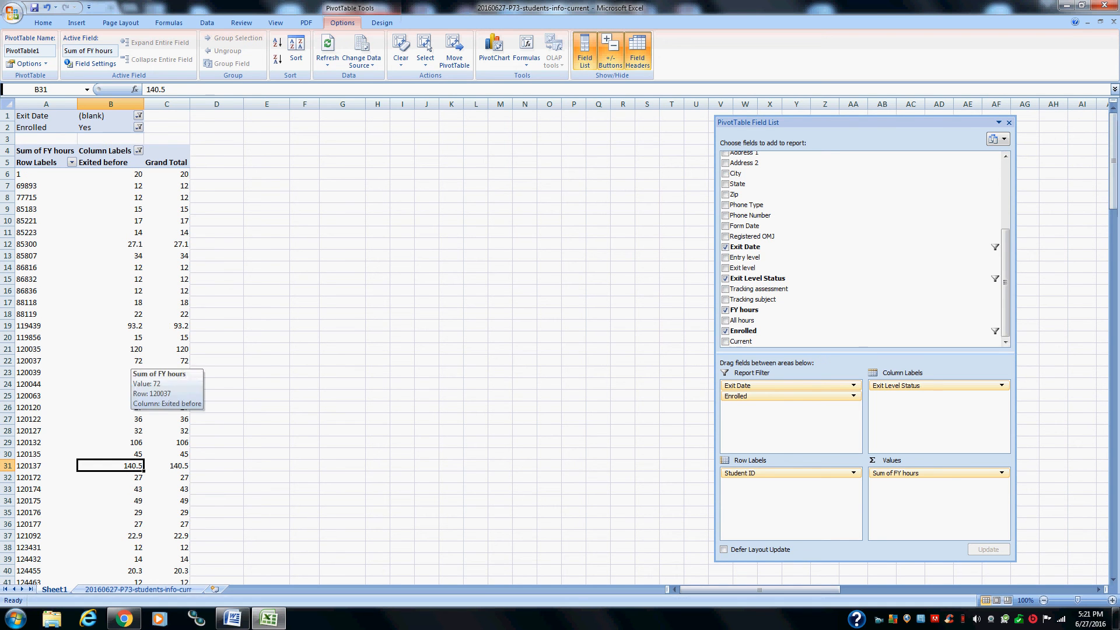
click(117, 185)
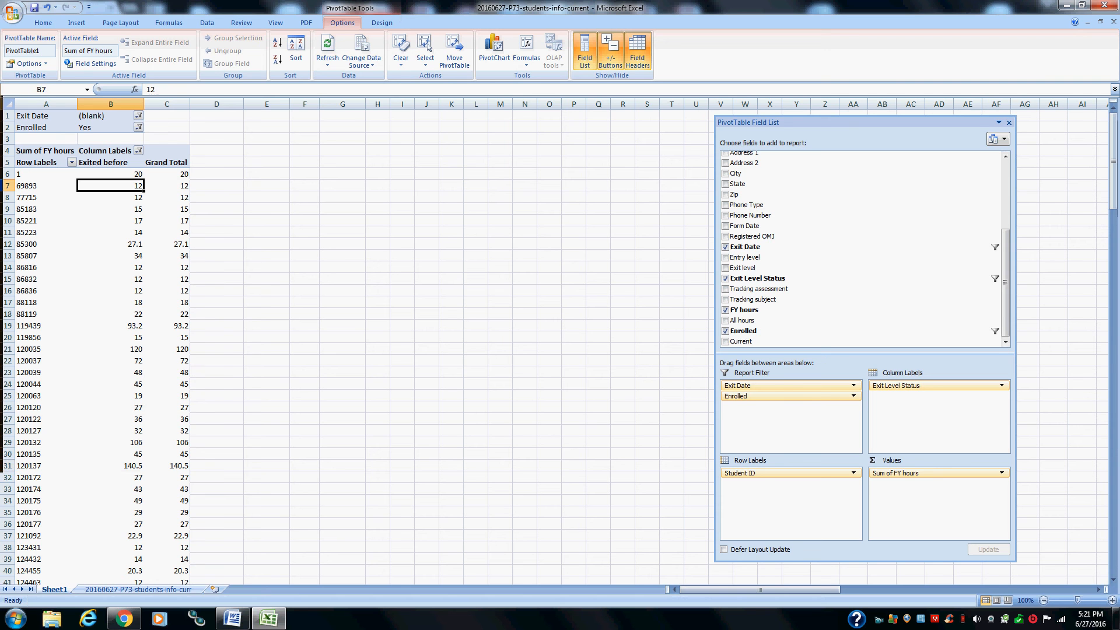